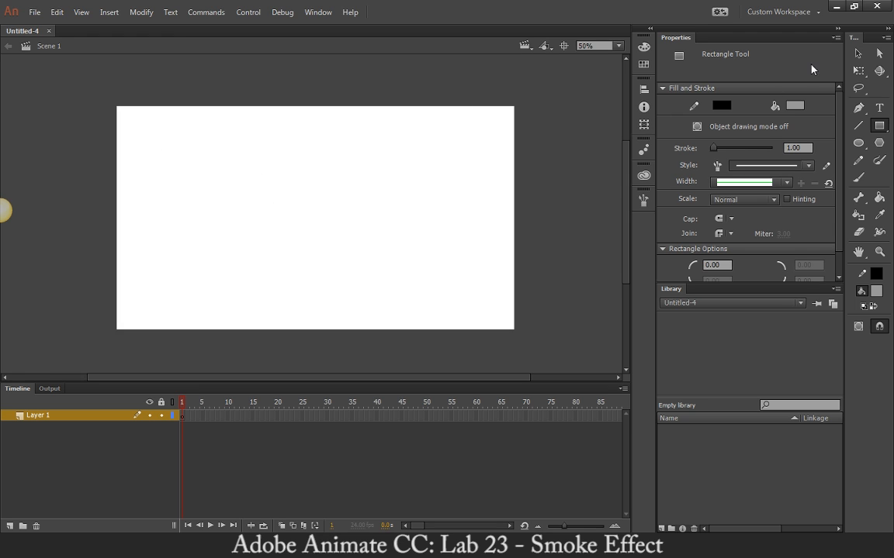
Draw a grey rectangle with a black outline, about 568 by 866 px, extending above and below the middle of the stage.
key("v")
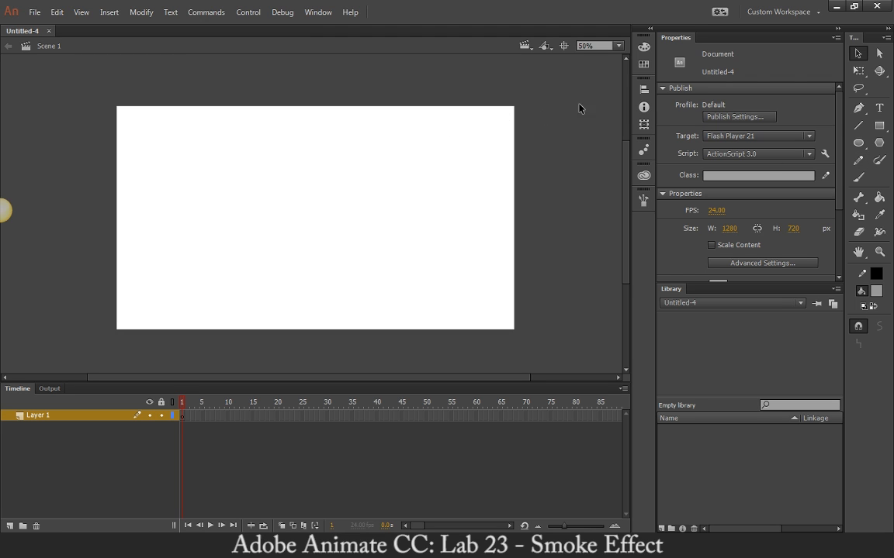
left_click(878, 129)
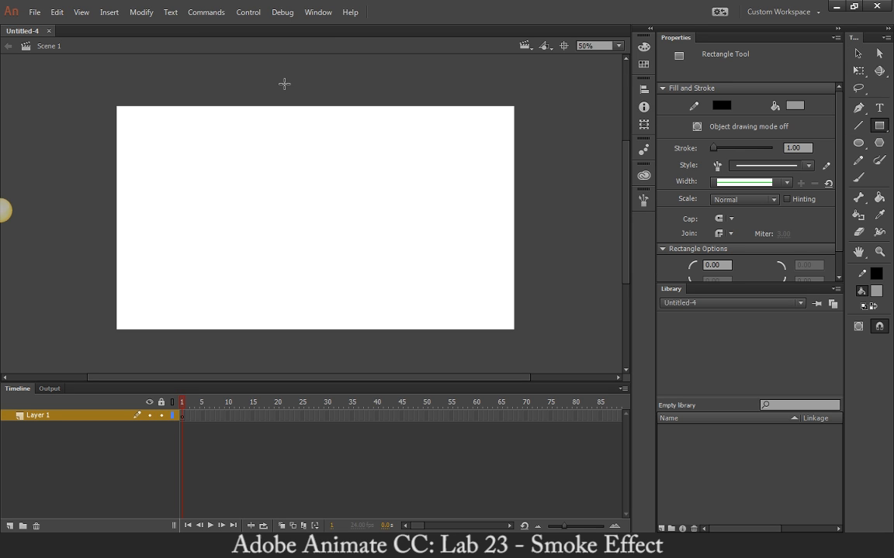
left_click_drag(232, 84, 408, 352)
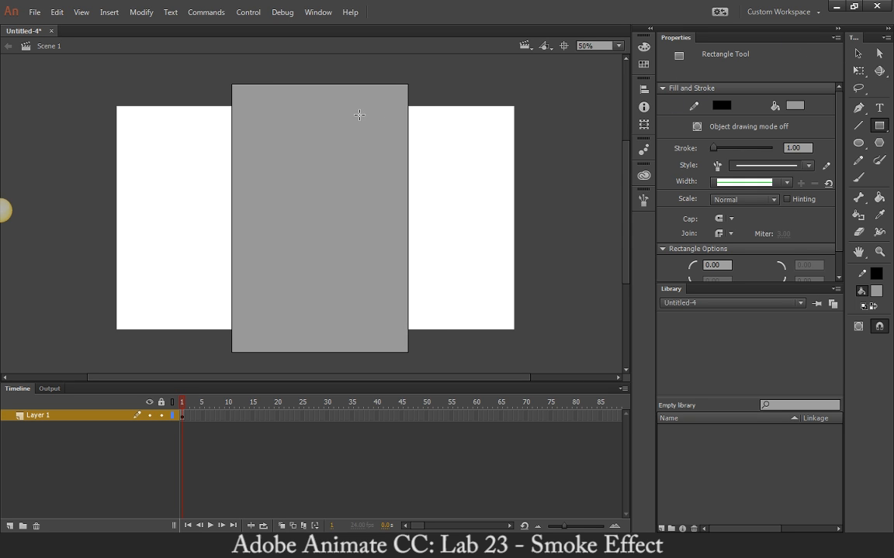
left_click(858, 54)
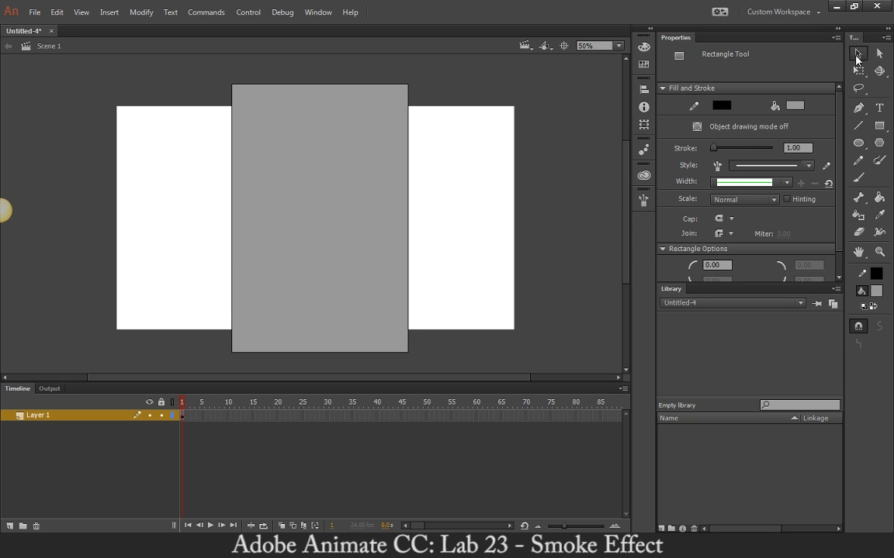
double_click(373, 84)
key("Delete")
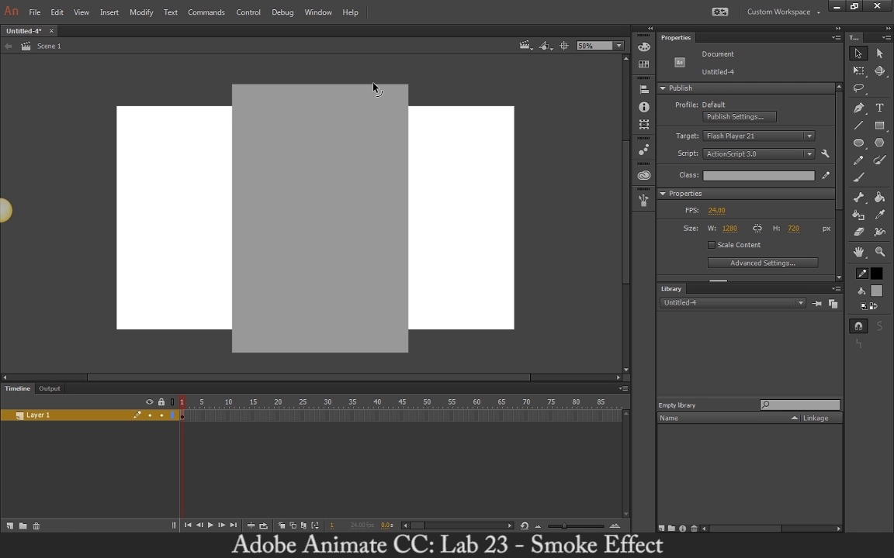
key("ctrl+z")
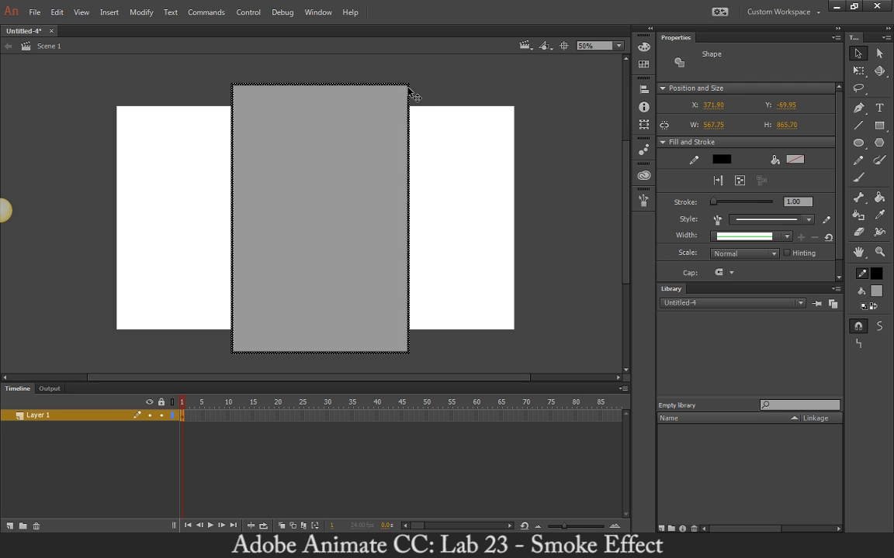
Select all four outline segments of the rectangle and delete them, leaving only the grey fill.
left_click(385, 81)
left_click(383, 84)
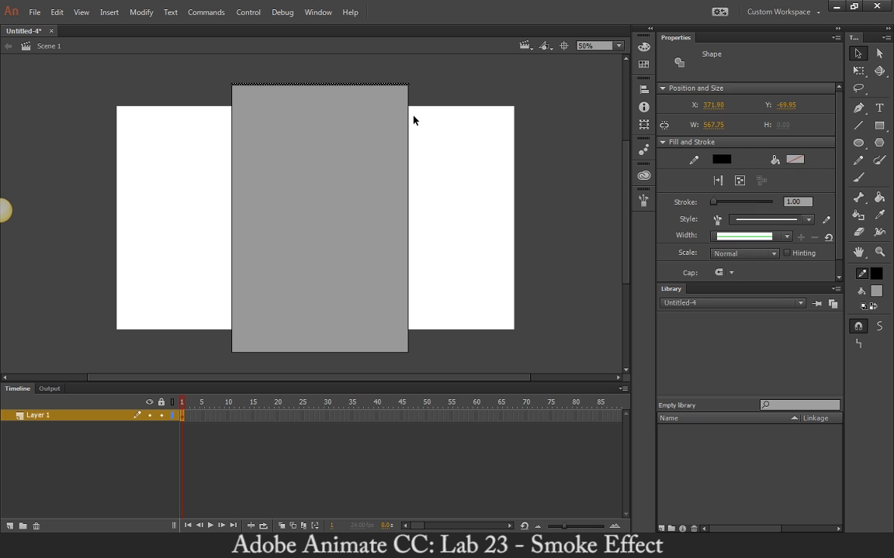
left_click(409, 122, "shift")
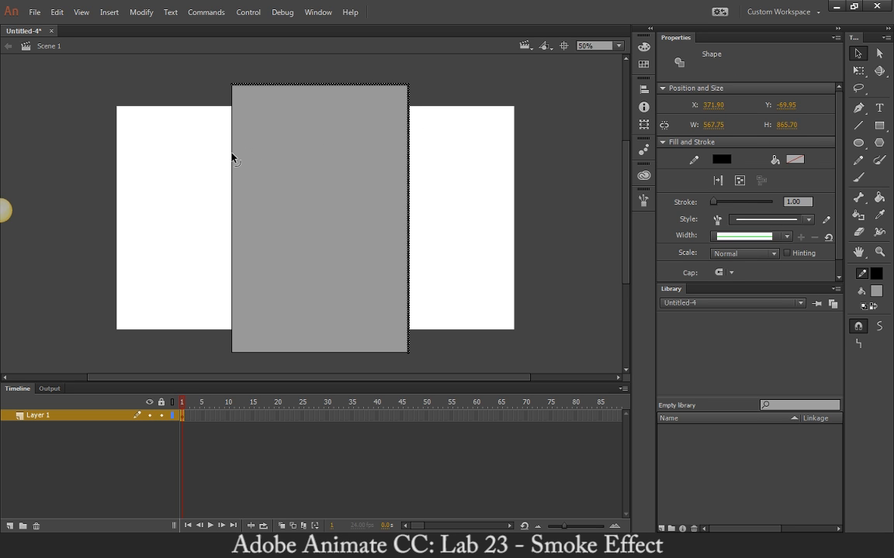
left_click(232, 155, "shift")
left_click(316, 353, "shift")
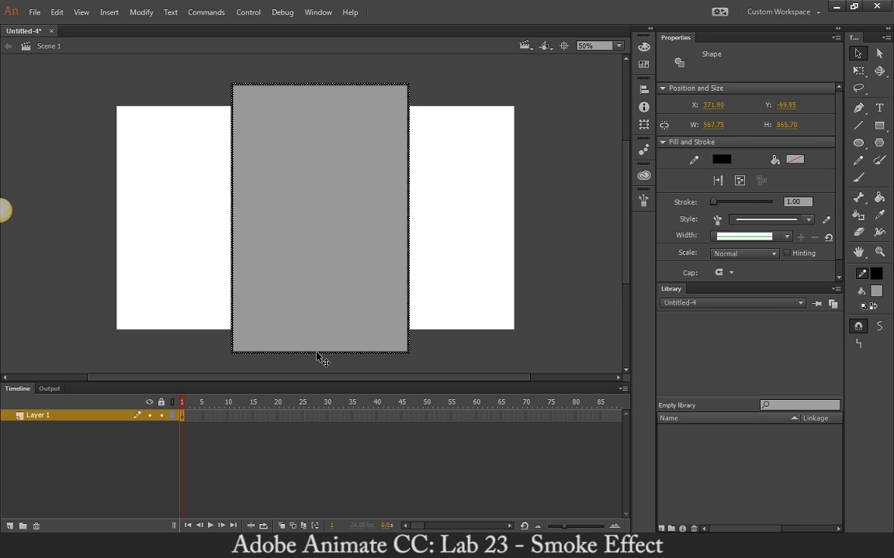
key("Delete")
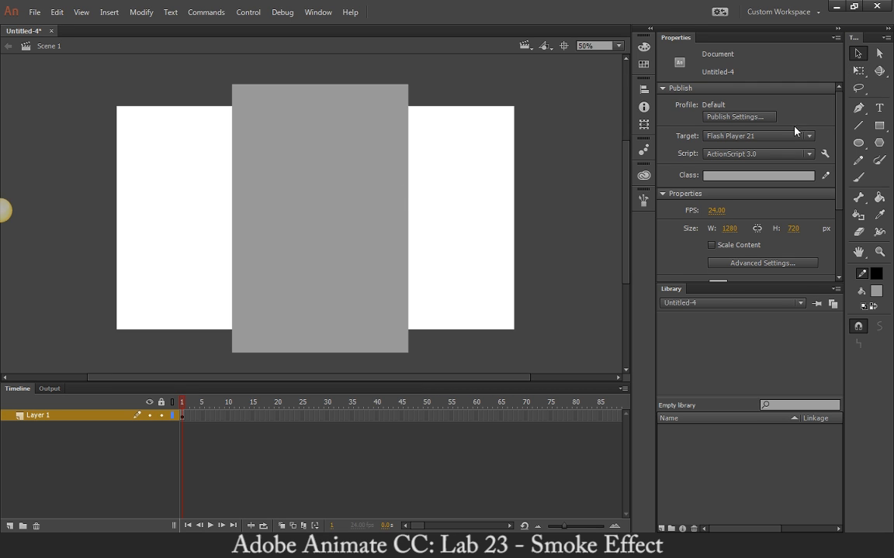
Taper the grey shape into a funnel by moving its lower corners inward, with a bend low on the right edge.
left_click_drag(408, 308, 348, 304)
left_click_drag(405, 354, 347, 354)
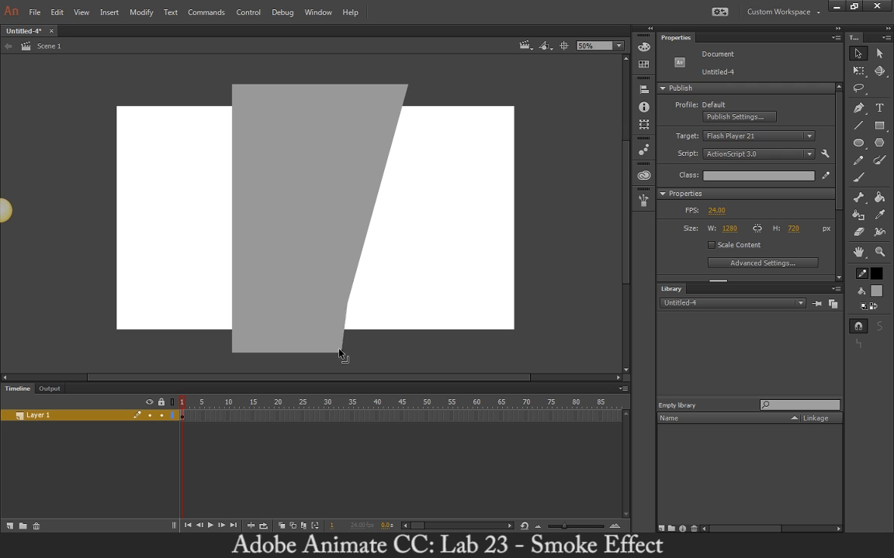
left_click_drag(235, 354, 302, 354)
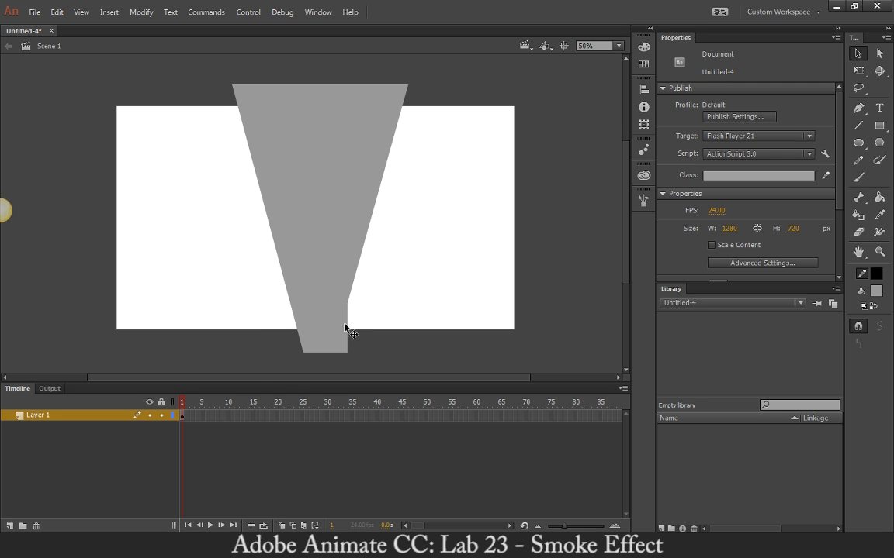
left_click_drag(348, 306, 336, 326)
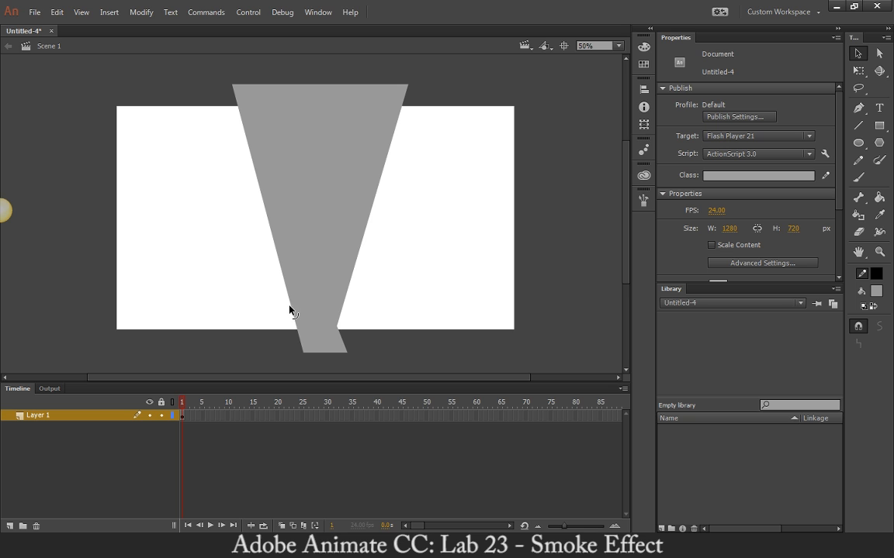
left_click_drag(285, 292, 153, 316)
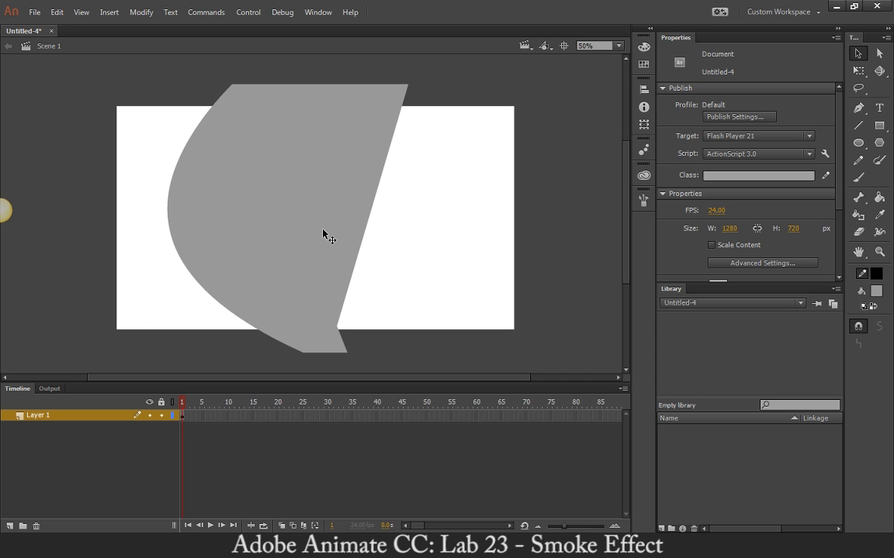
key("ctrl+z")
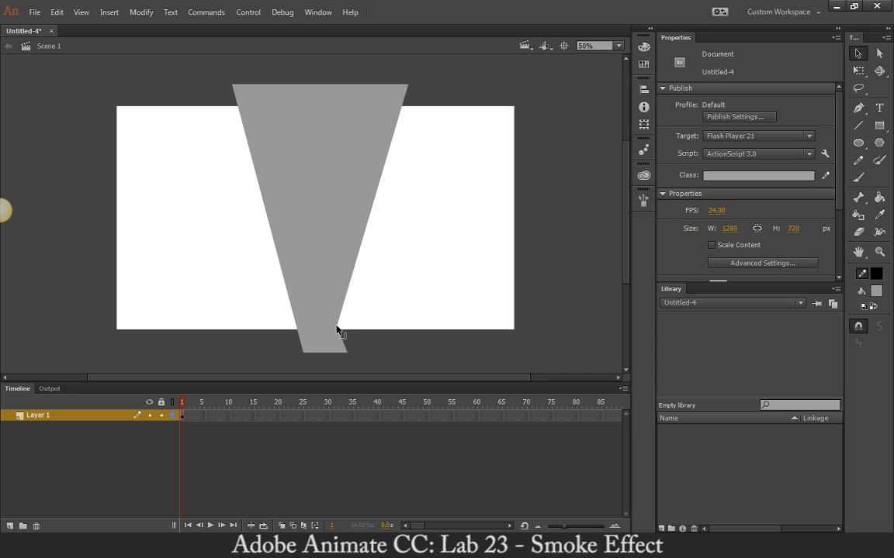
left_click_drag(336, 329, 334, 318)
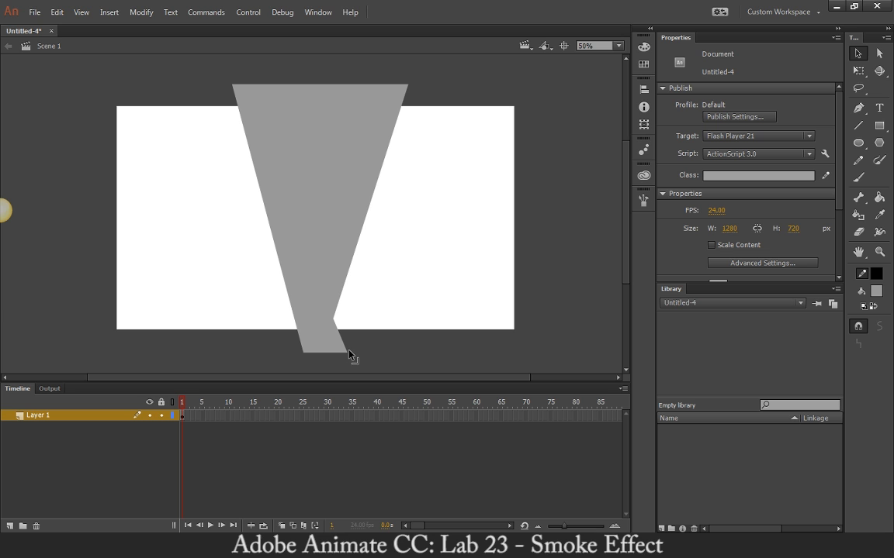
left_click_drag(349, 353, 313, 354)
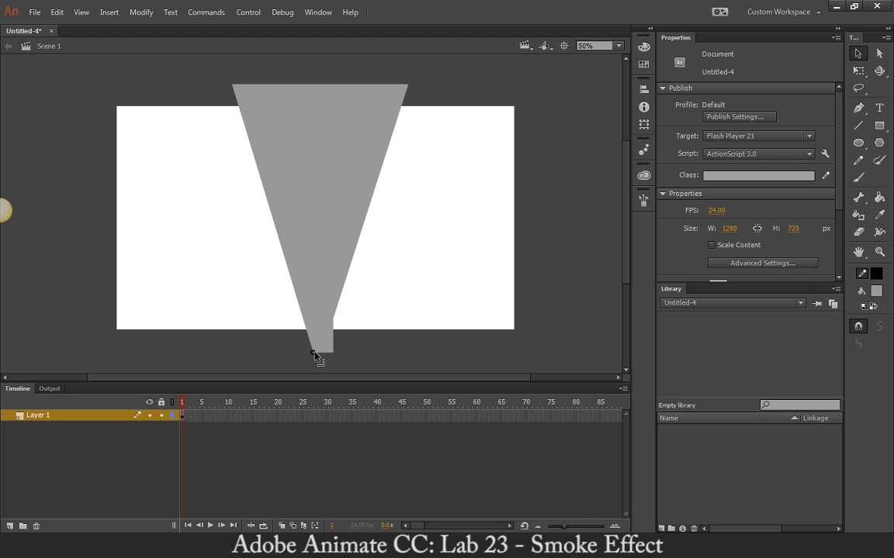
Turn off Snap to Objects.
right_click(427, 330)
mouse_move(491, 484)
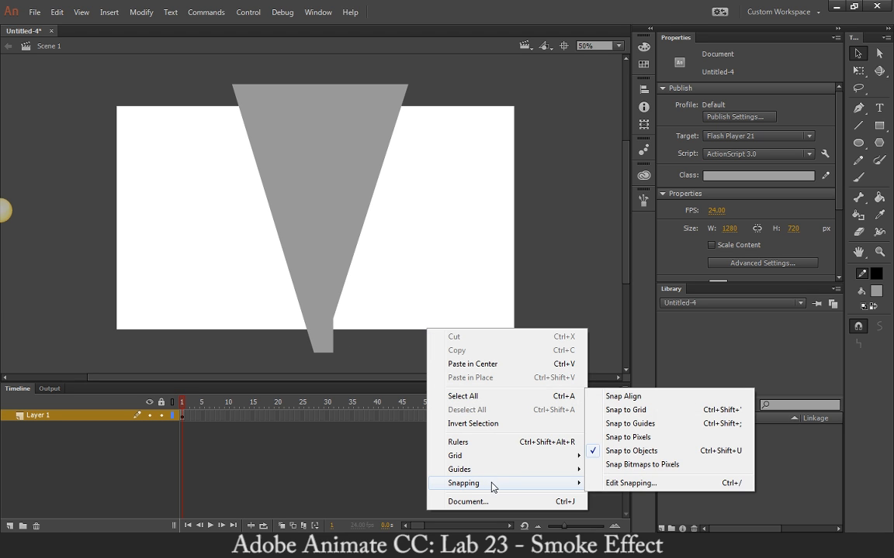
left_click(652, 451)
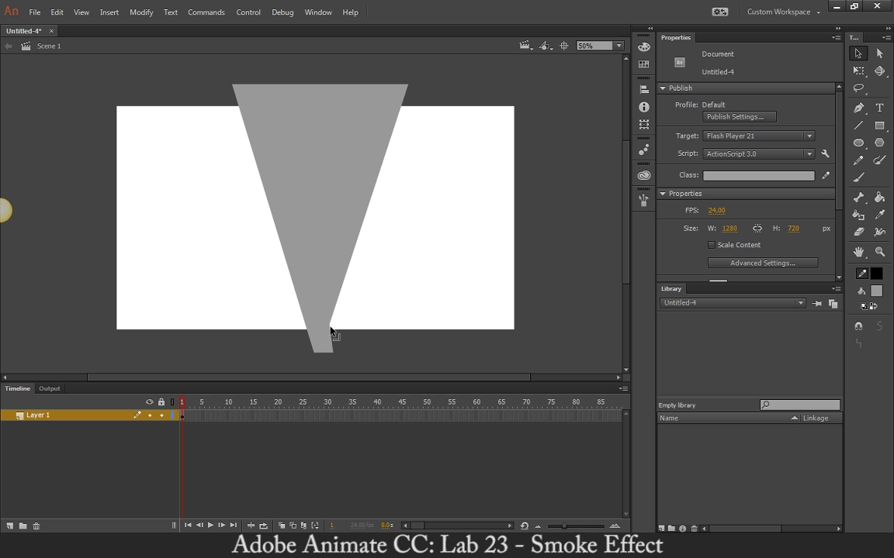
Pull new corner points in and out along the funnel's right edge to form a jagged zigzag up to the top.
left_click_drag(330, 330, 339, 278)
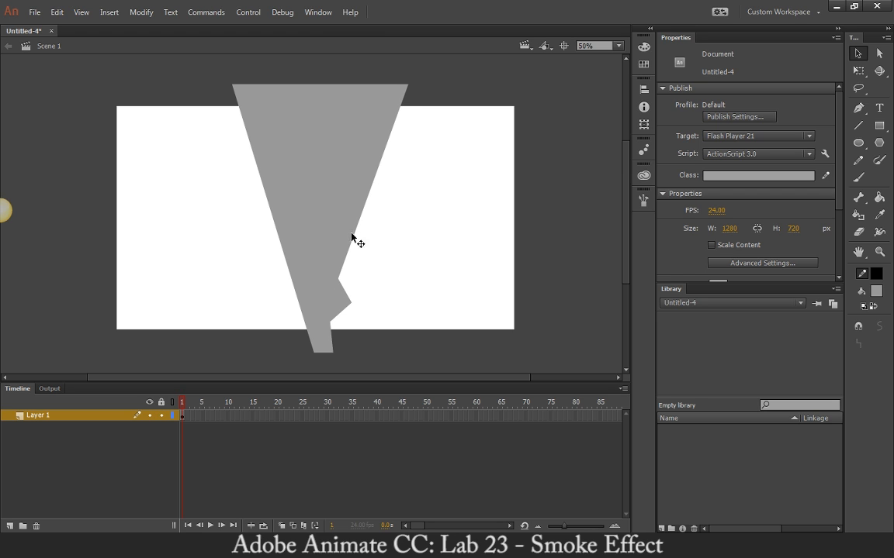
mouse_move(353, 235)
left_mouse_down()
mouse_move(314, 249)
mouse_move(323, 269)
mouse_move(361, 252)
left_mouse_up()
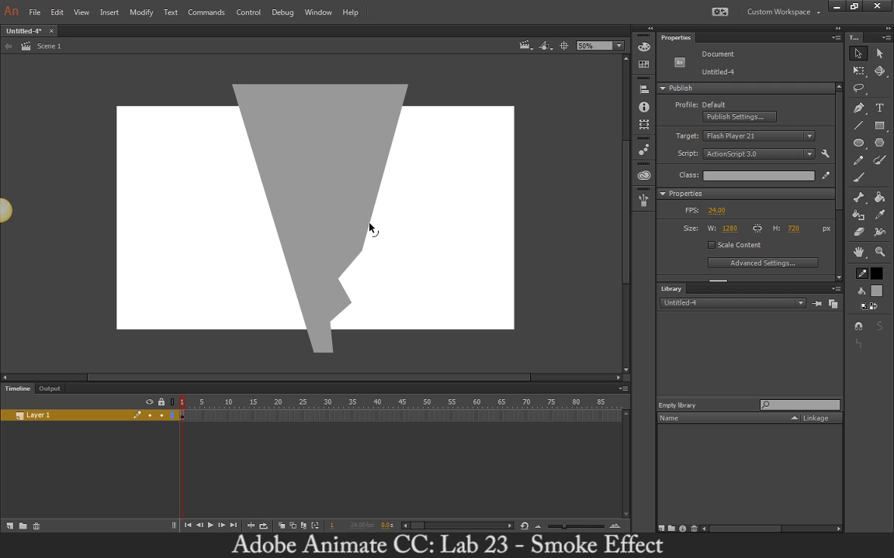
left_click_drag(372, 217, 336, 199)
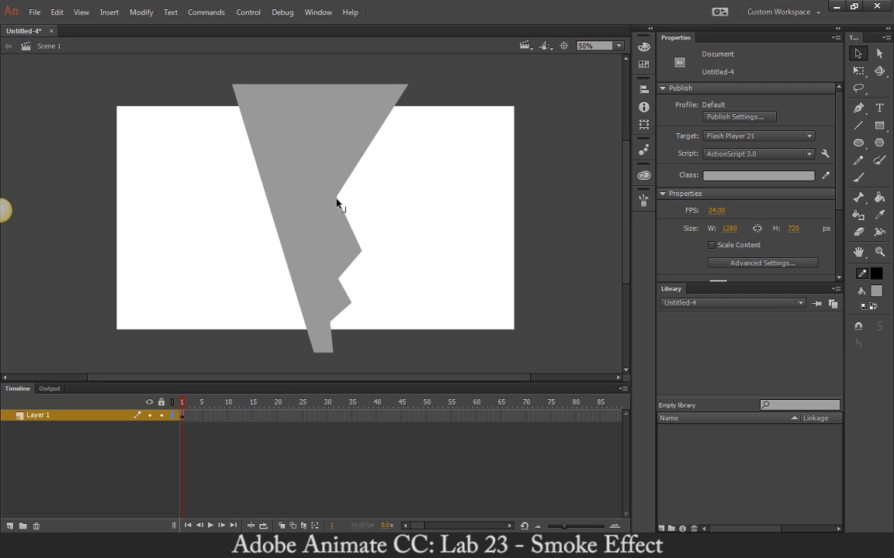
left_click_drag(361, 160, 355, 130)
left_click(370, 144)
left_click(382, 145)
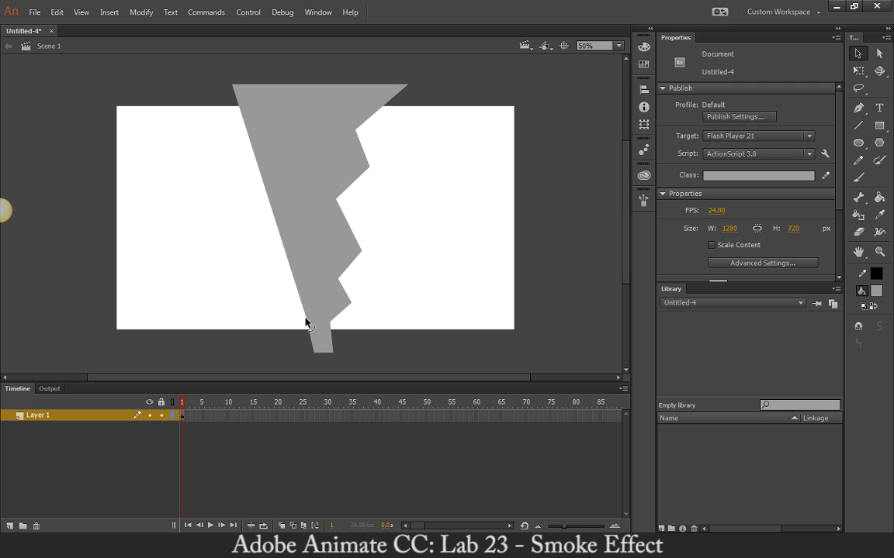
Pull new corner points along the funnel's left edge so it zigzags roughly parallel to the right edge.
left_click_drag(295, 323, 319, 302)
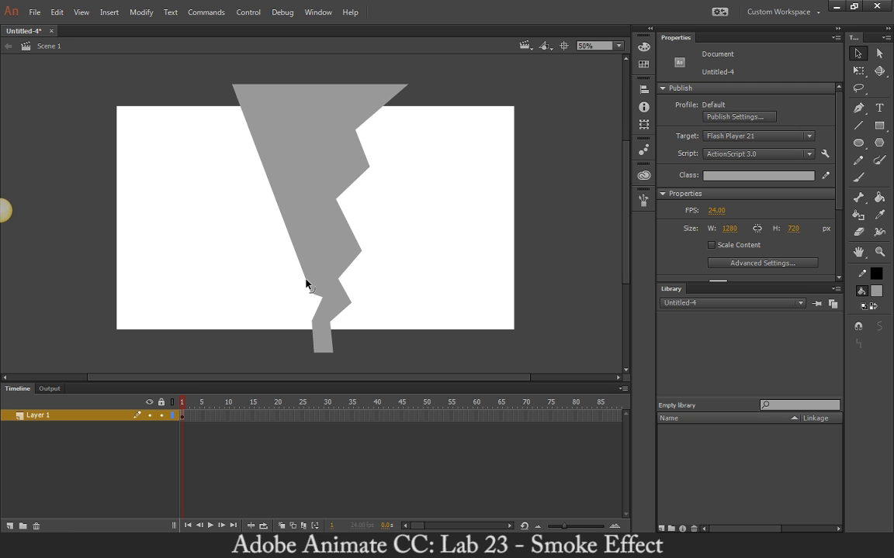
left_click_drag(305, 281, 296, 176)
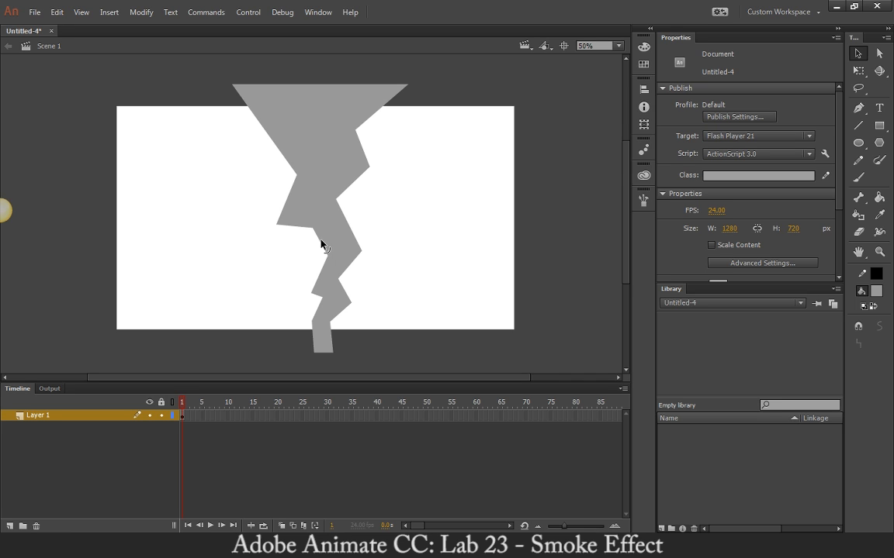
left_click_drag(283, 189, 267, 183)
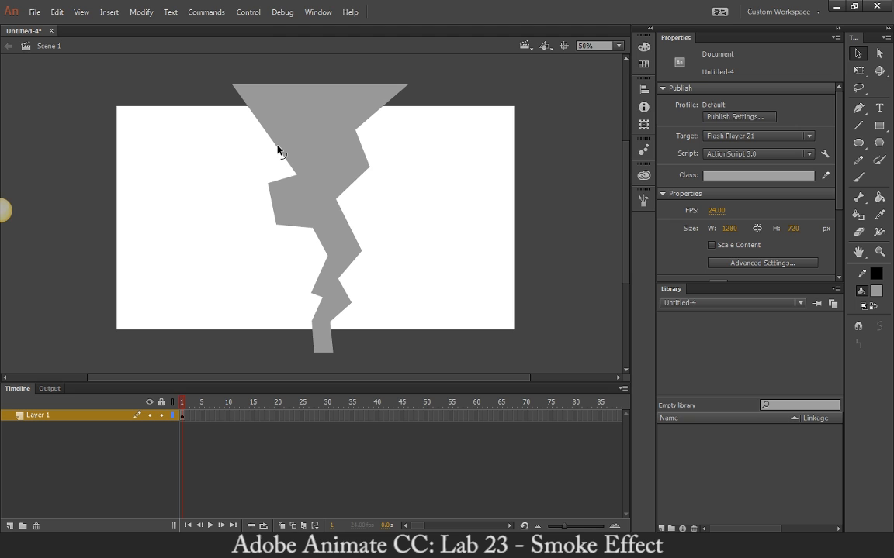
left_click_drag(279, 146, 302, 140)
left_click_drag(270, 186, 273, 188)
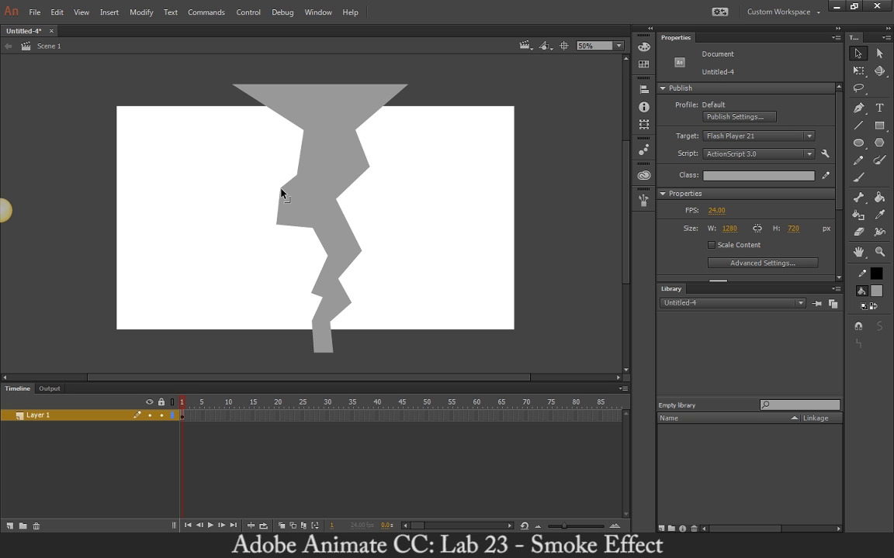
left_click_drag(278, 225, 289, 221)
Add further corner points along the middle of both zigzag edges to make the smoke column's bends more irregular.
left_click_drag(349, 233, 358, 232)
key("ctrl+z")
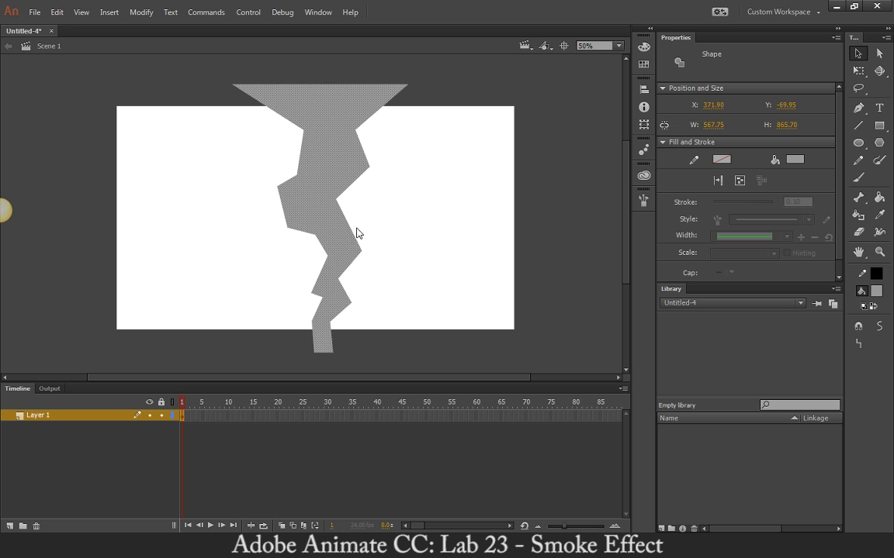
left_click(357, 224)
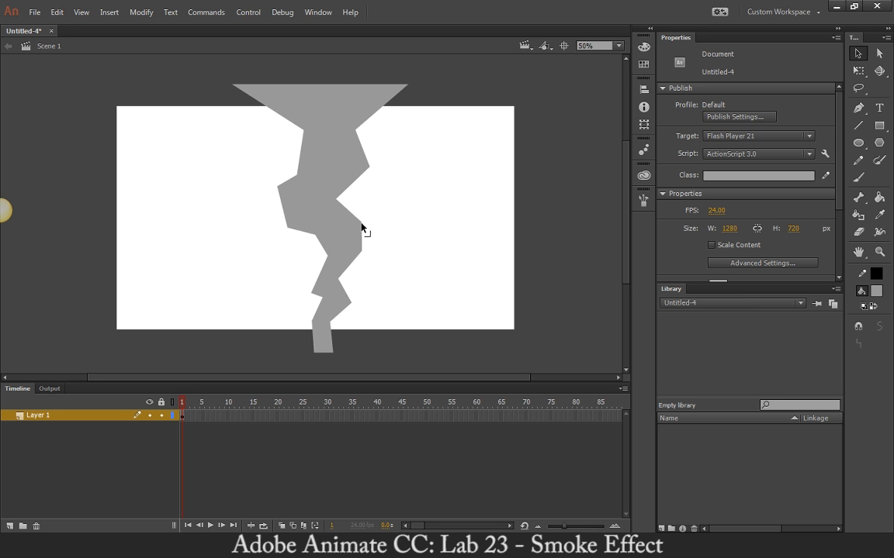
left_click_drag(351, 187, 365, 192)
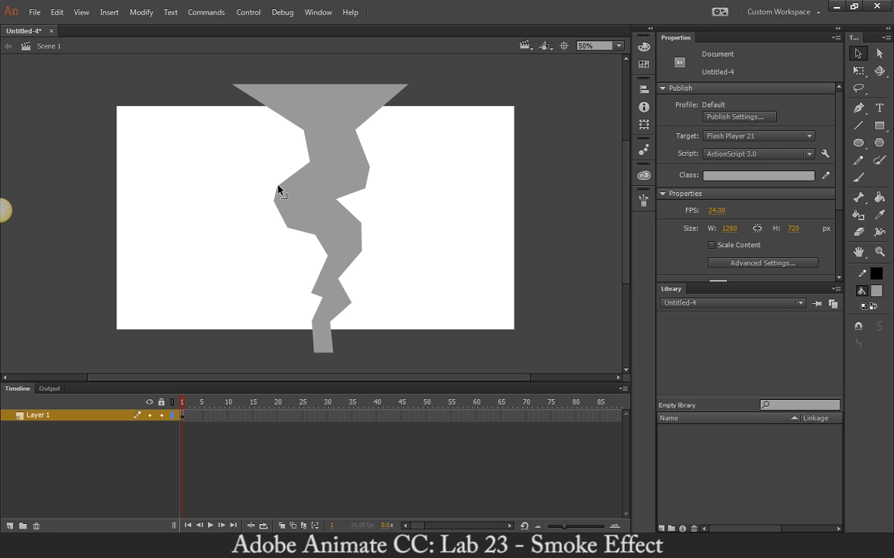
left_click_drag(290, 180, 316, 215)
left_click_drag(330, 256, 311, 254)
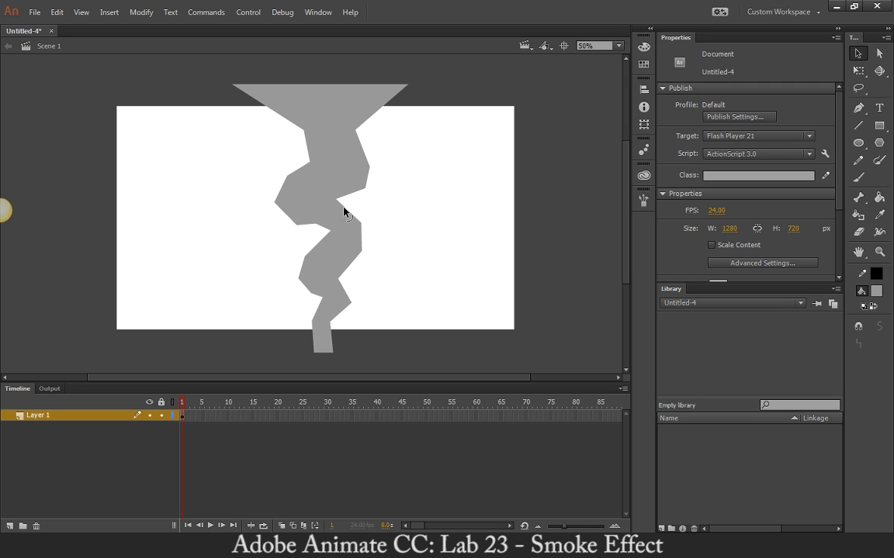
Bend the straight segments on both sides of the smoke column's upper half into curves and rounded bulges.
left_click_drag(350, 212, 351, 213)
left_click_drag(308, 151, 315, 153)
key("ctrl+z")
key("ctrl+z")
mouse_move(370, 138)
left_mouse_down()
mouse_move(373, 123)
mouse_move(346, 125)
mouse_move(362, 122)
left_mouse_up()
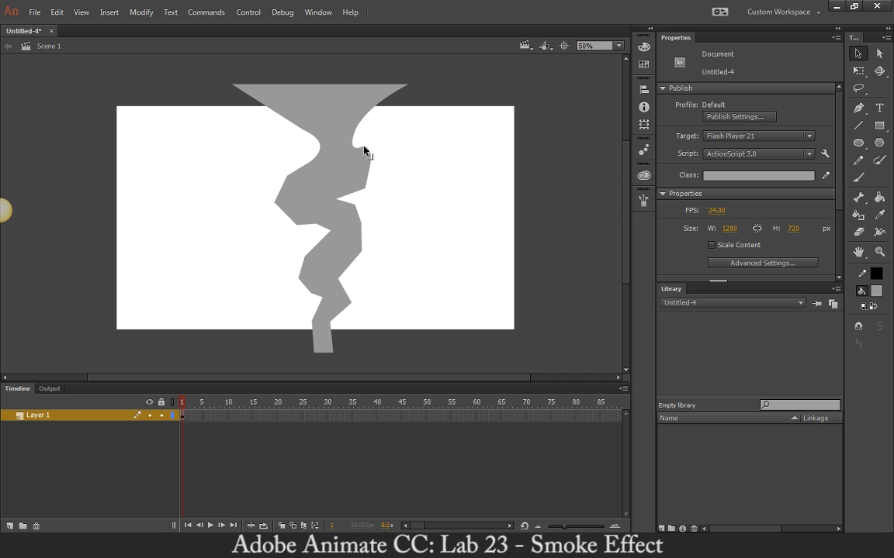
mouse_move(364, 149)
left_mouse_down()
mouse_move(371, 155)
mouse_move(363, 156)
left_mouse_up()
mouse_move(364, 175)
left_mouse_down()
mouse_move(365, 195)
mouse_move(342, 189)
mouse_move(367, 179)
left_mouse_up()
left_click_drag(290, 180, 286, 219)
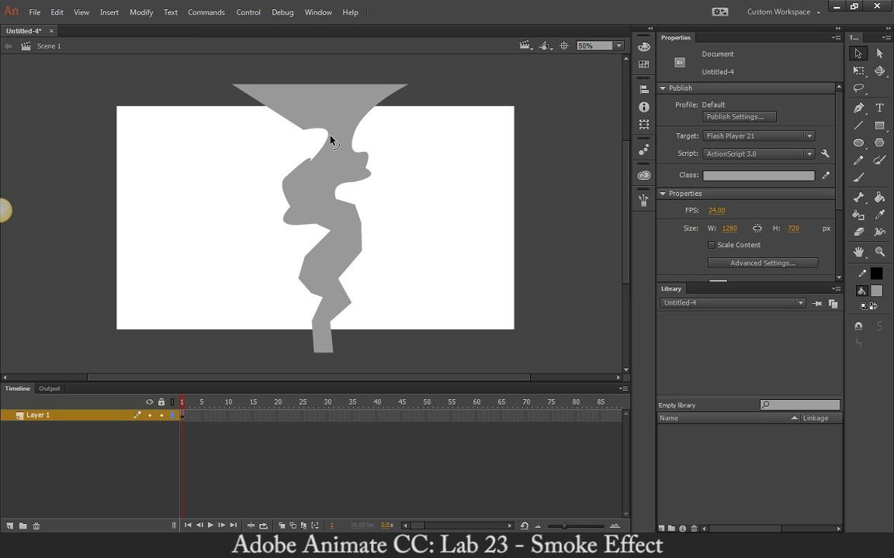
Bend the remaining straight edges of the smoke column's lower half into curves and refine the curve below its upper-left corner.
left_click_drag(297, 122, 276, 132)
left_click_drag(298, 166, 328, 189)
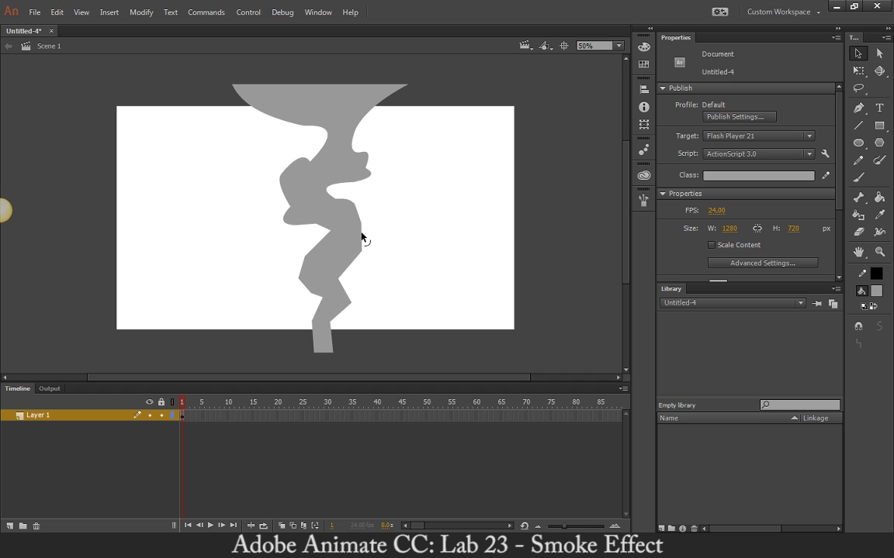
left_click_drag(358, 214, 364, 211)
left_click_drag(303, 271, 295, 272)
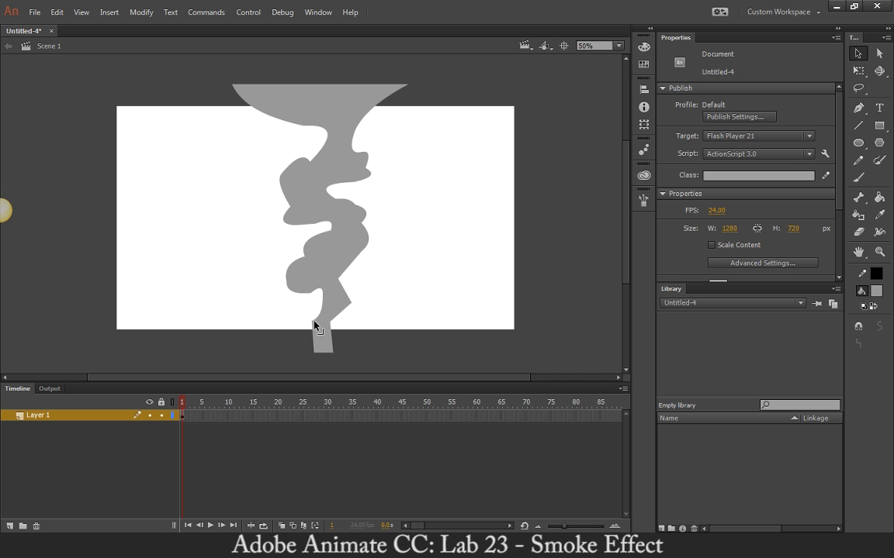
left_click_drag(299, 335, 343, 324)
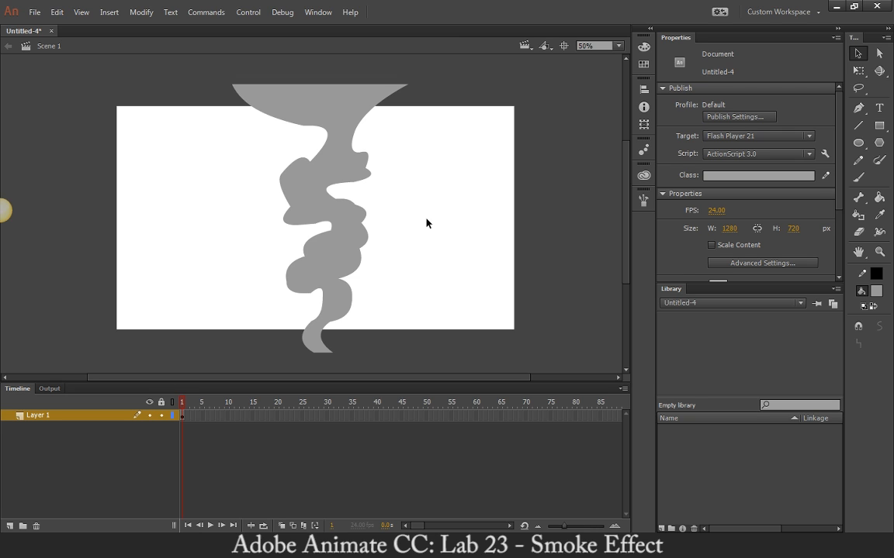
left_click(377, 416)
left_click_drag(277, 118, 305, 124)
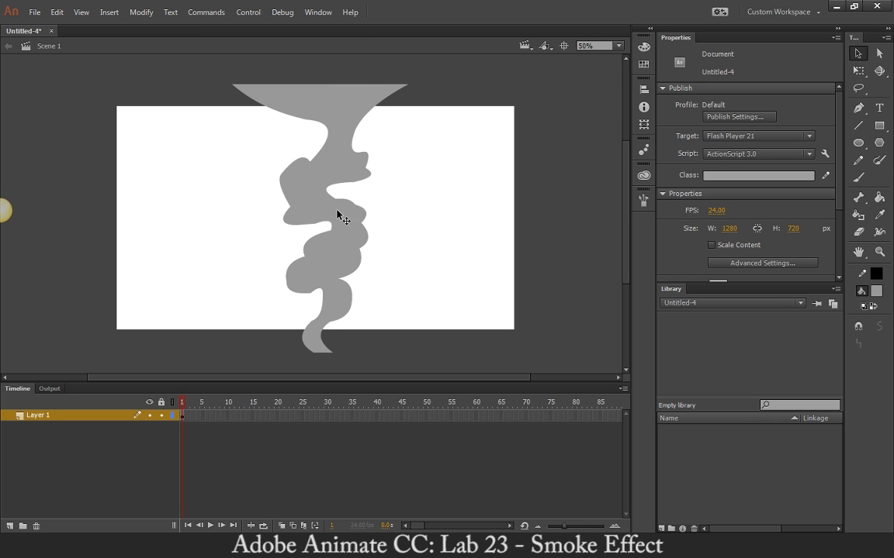
Insert a keyframe at frame 41 of Layer 1 and create a shape tween between frames 1 and 41.
right_click(380, 418)
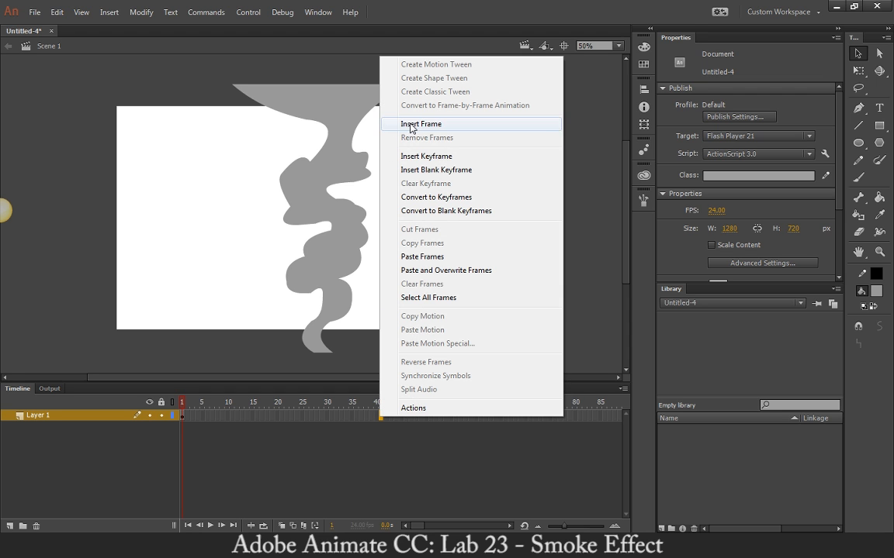
left_click(419, 157)
left_click(367, 416)
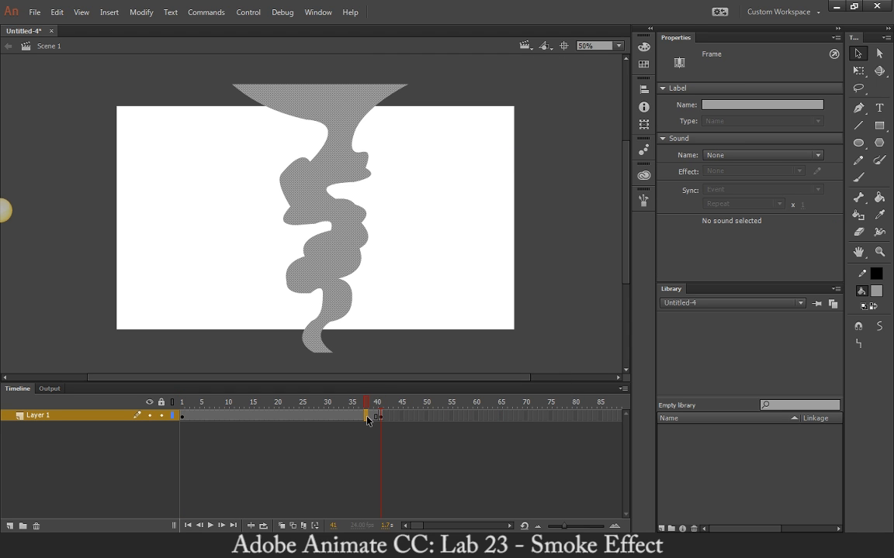
right_click(367, 416)
left_click(408, 78)
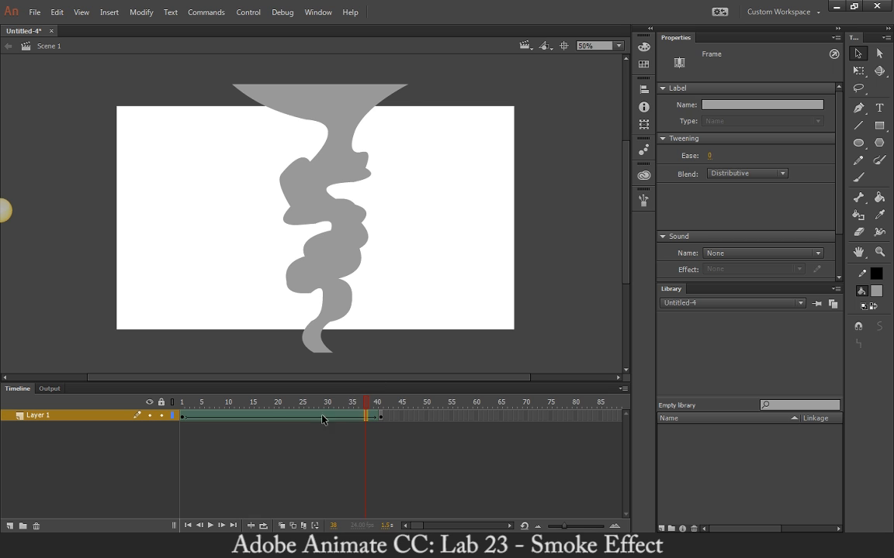
Play the shape tween from frame 1 and return to the first frame.
left_click_drag(366, 402, 179, 415)
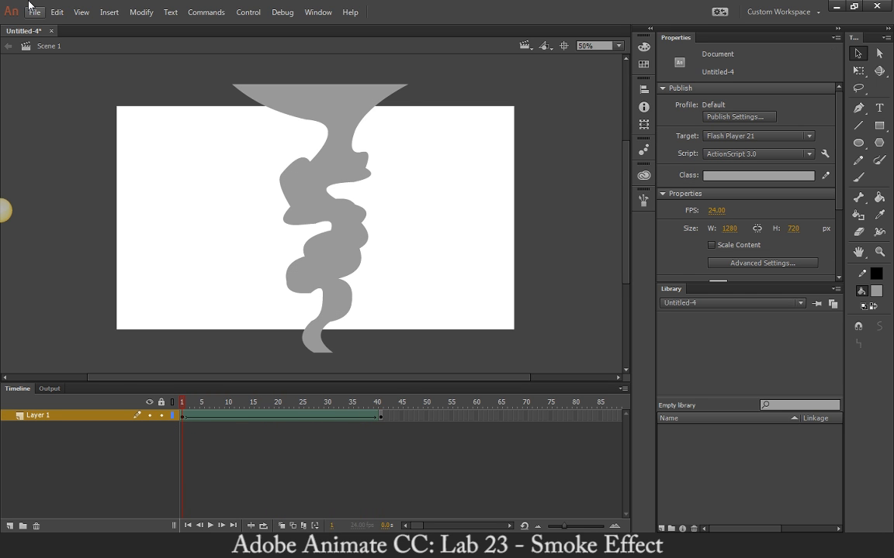
key("Return")
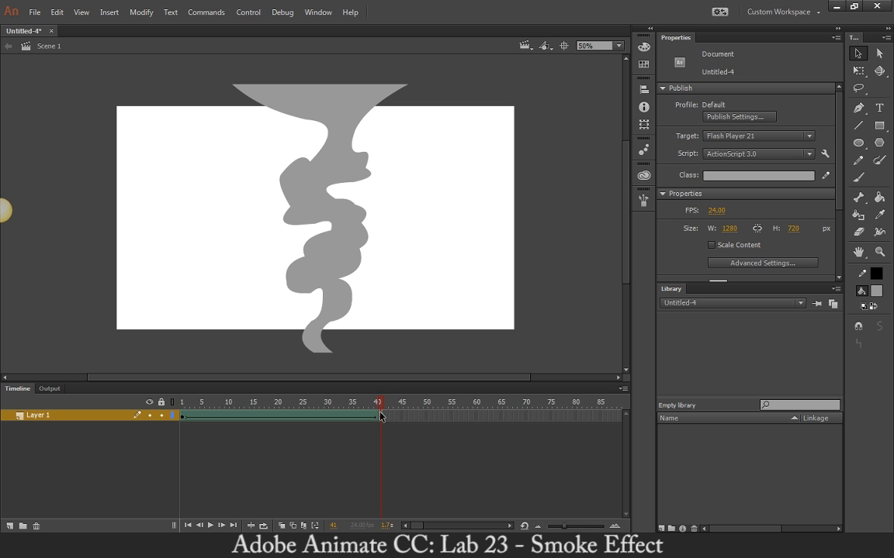
left_click_drag(379, 403, 104, 405)
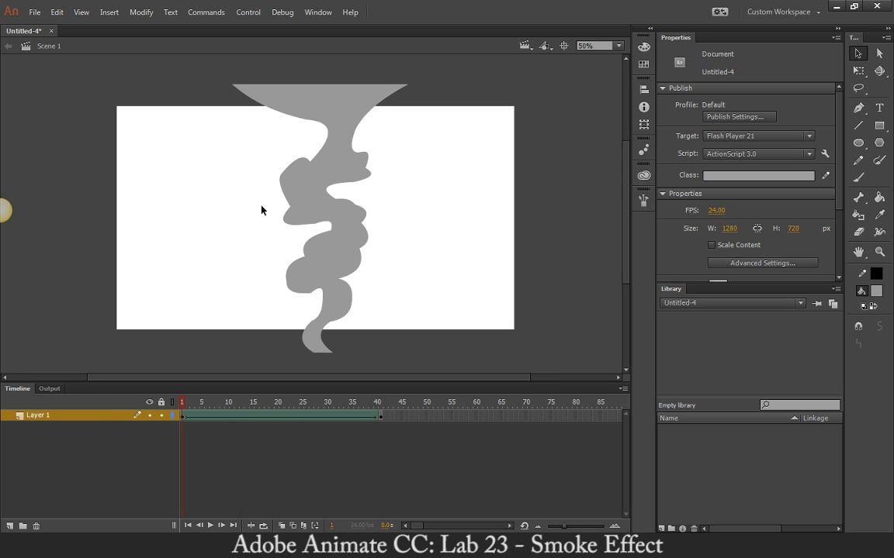
Add a shape hint in frame 1 and, with Snap to Objects enabled, attach it to the smoke column's bottom-left corner.
left_click(141, 12)
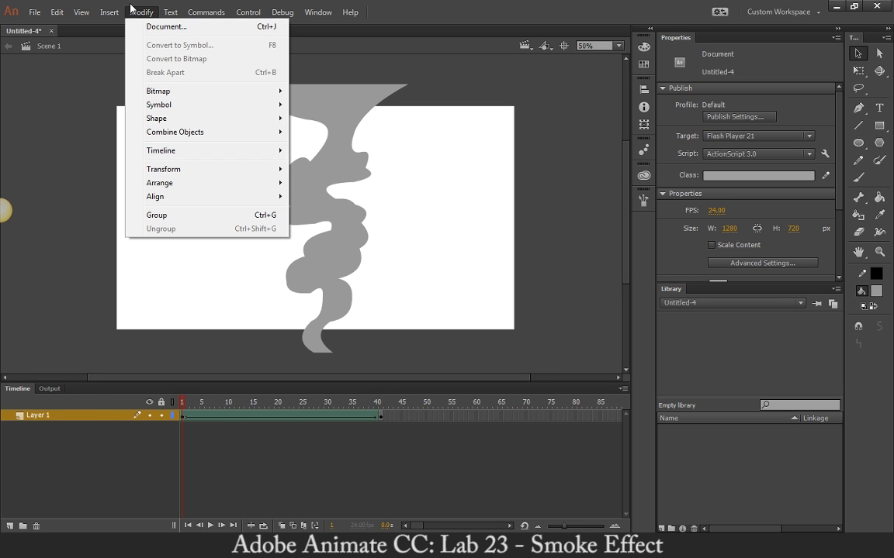
mouse_move(178, 121)
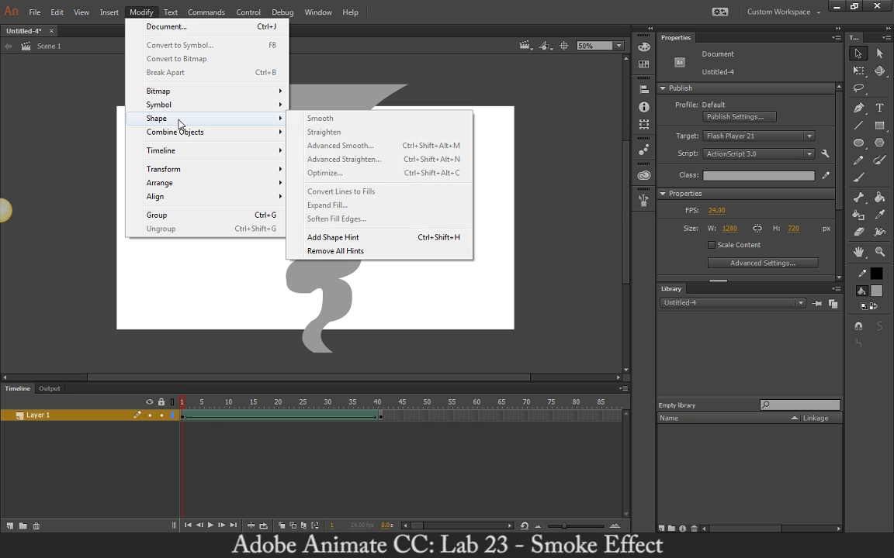
left_click(353, 237)
mouse_move(319, 220)
left_mouse_down()
mouse_move(312, 356)
mouse_move(288, 356)
left_mouse_up()
right_click(402, 313)
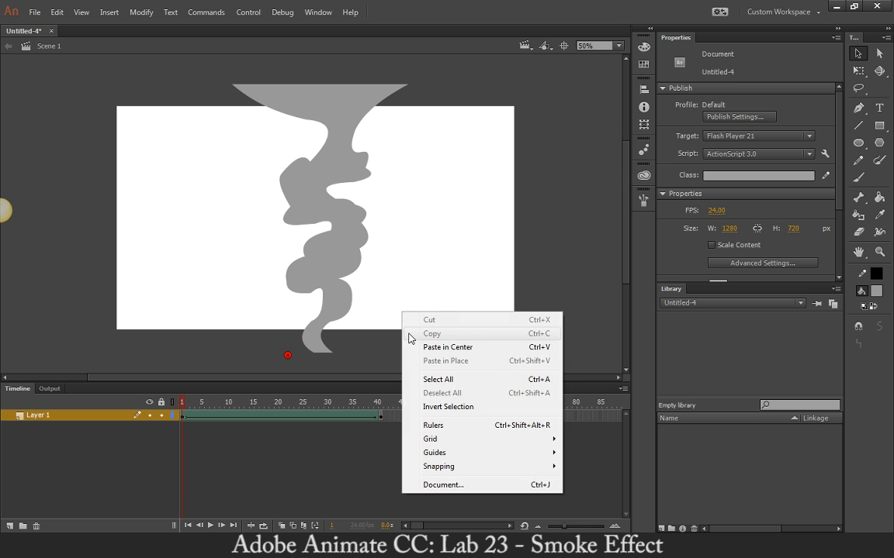
mouse_move(479, 467)
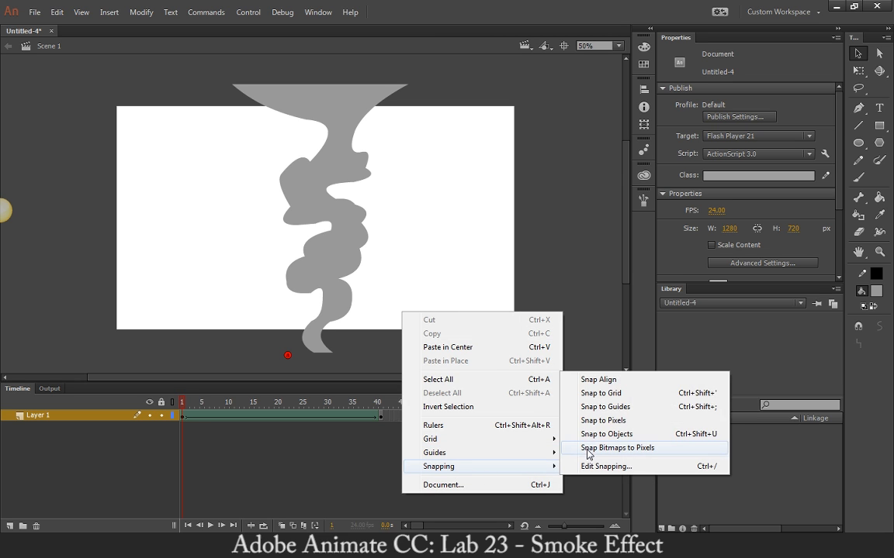
left_click(593, 436)
left_click_drag(288, 357, 314, 353)
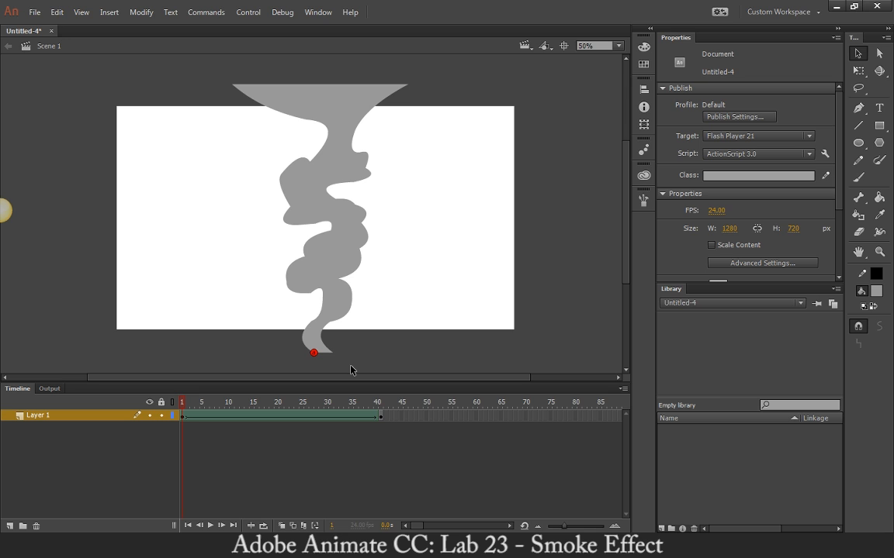
Add a second shape hint at the column's bottom-right corner and place both hints on the matching bottom corners in frame 41.
key("ctrl+shift+h")
left_click_drag(332, 287, 332, 351)
left_click(380, 402)
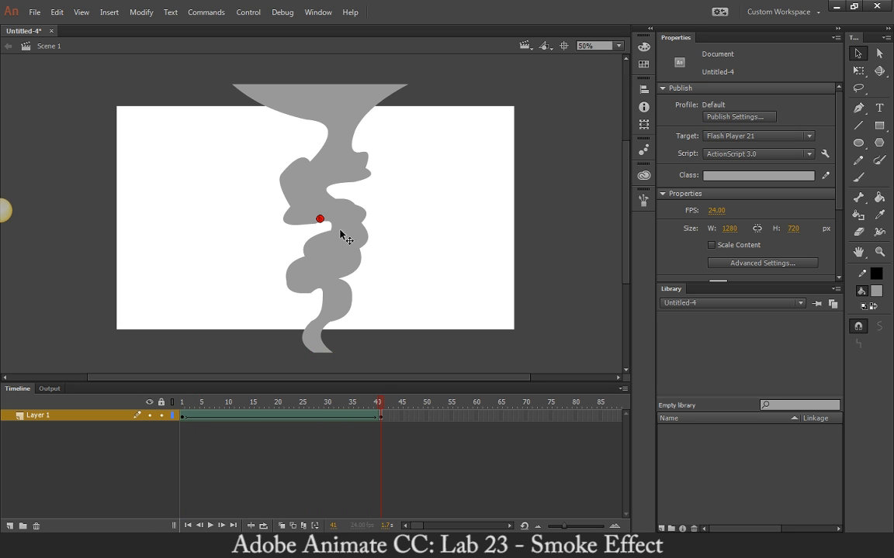
left_click_drag(320, 219, 333, 344)
left_click_drag(320, 220, 313, 353)
Play the tween from frame 1 to check the morph with the two bottom shape hints.
left_click(181, 401)
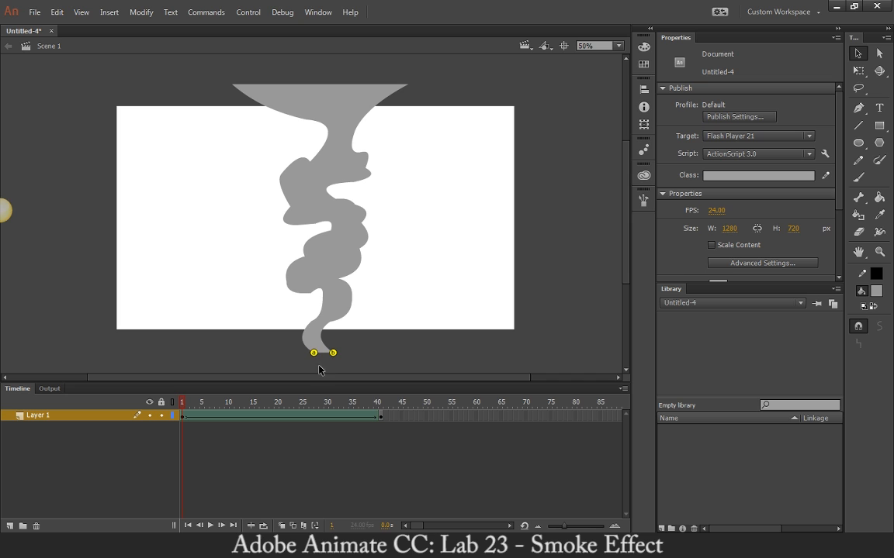
key("Return")
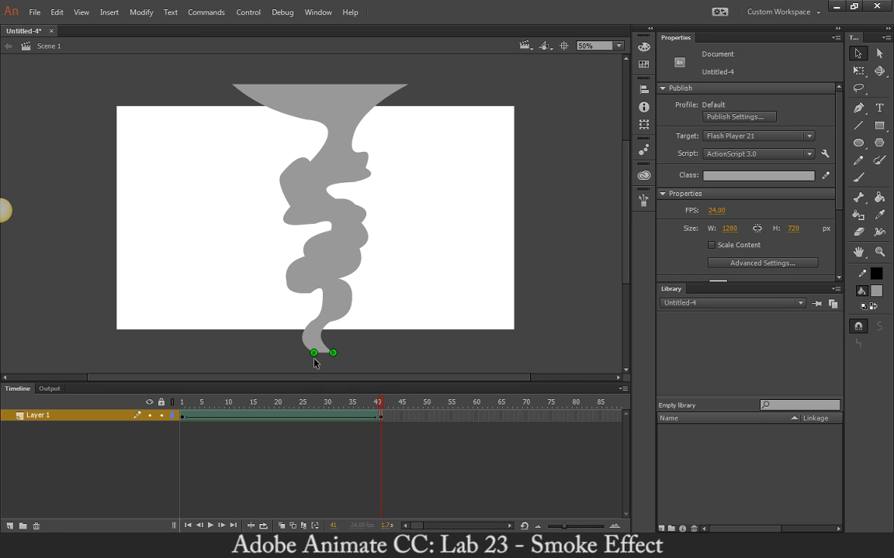
key("Return")
left_click_drag(215, 404, 116, 408)
Add two shape hints at the smoke column's top-left and top-right corners in frame 1 and match them in frame 41.
key("ctrl+shift+h")
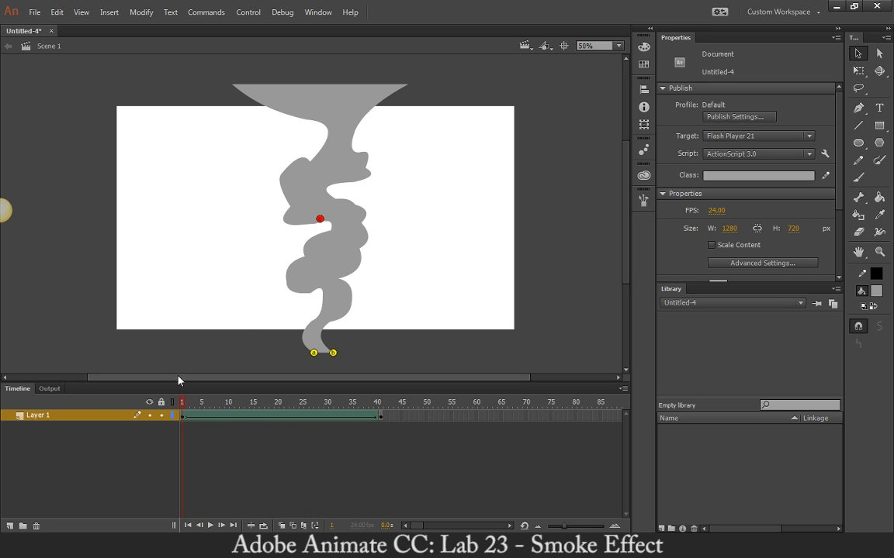
left_click_drag(320, 219, 232, 84)
key("ctrl+shift+h")
left_click_drag(319, 219, 408, 84)
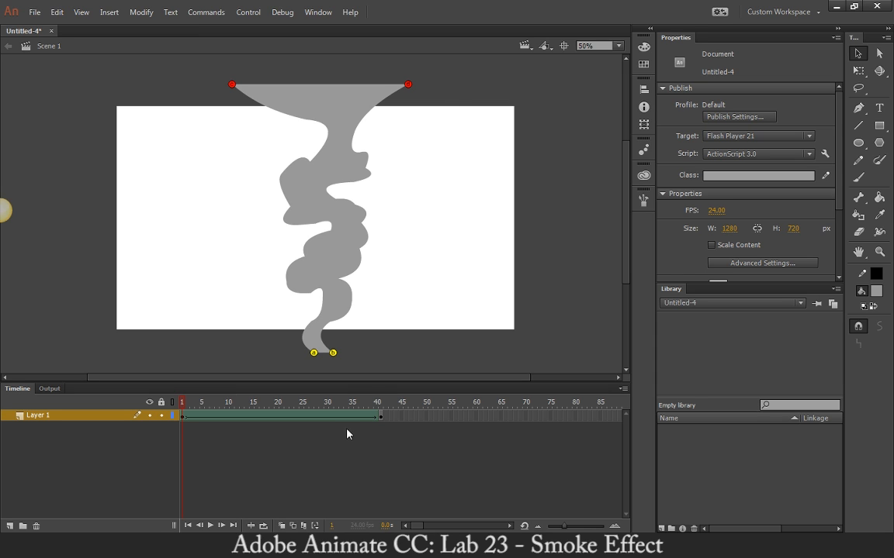
left_click(380, 402)
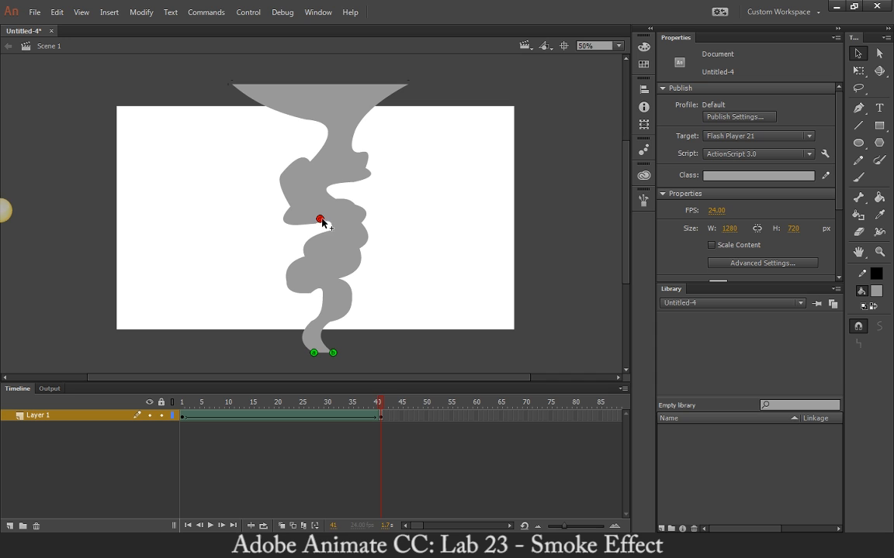
left_click_drag(319, 219, 386, 120)
left_click_drag(320, 219, 232, 84)
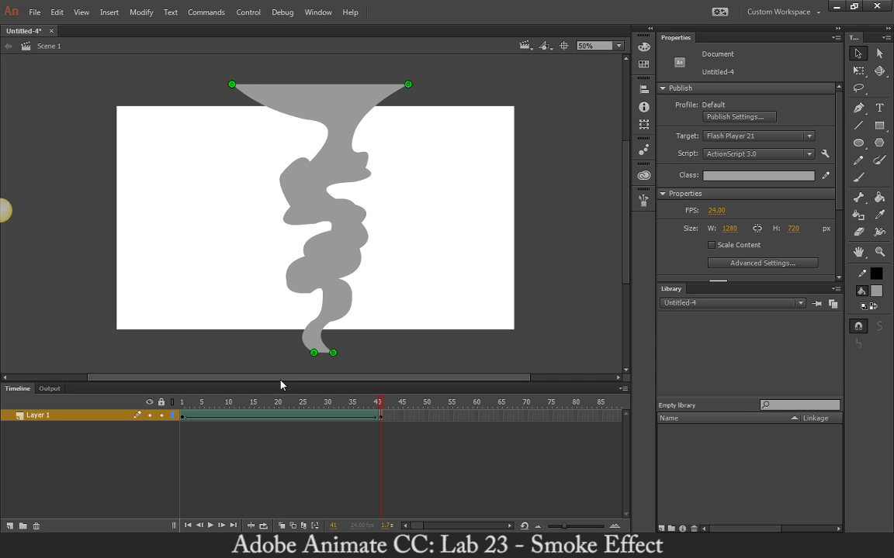
Play the tween from frame 1 to check the morph with all four corners hinted.
left_click(181, 401)
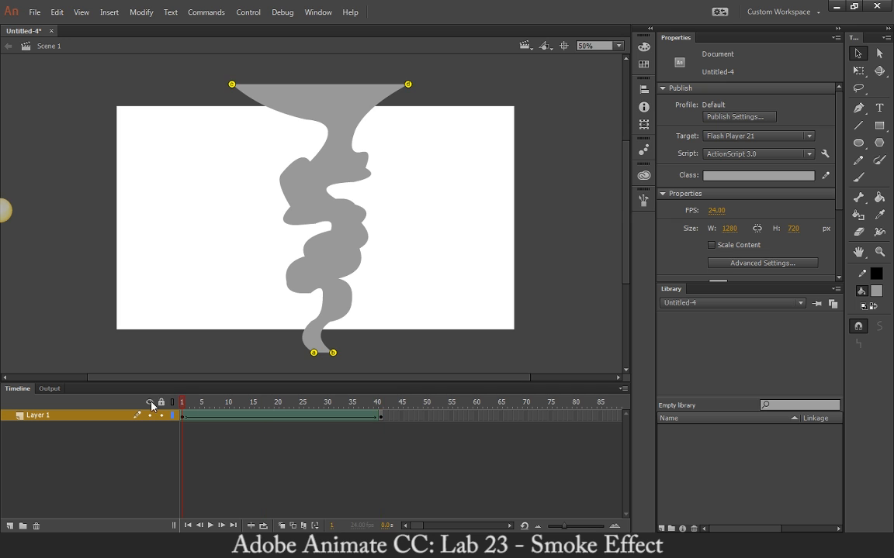
key("Return")
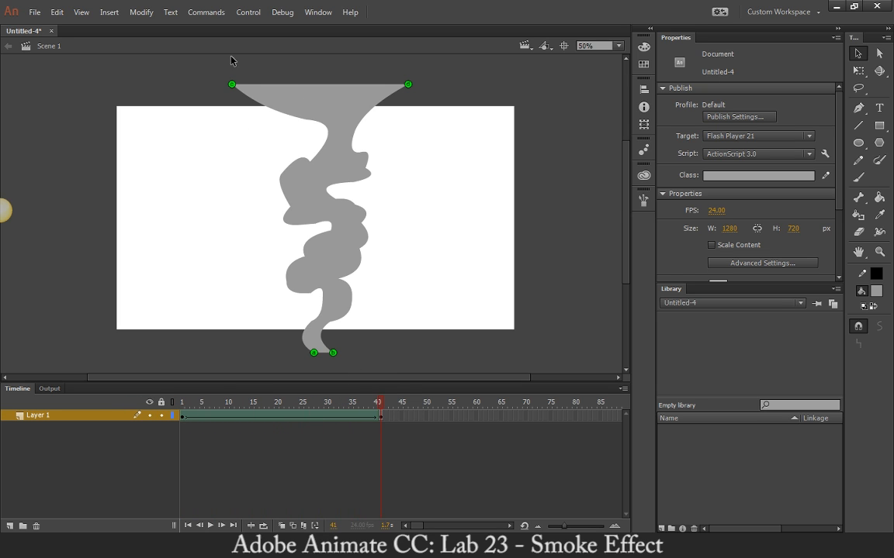
left_click_drag(347, 404, 136, 409)
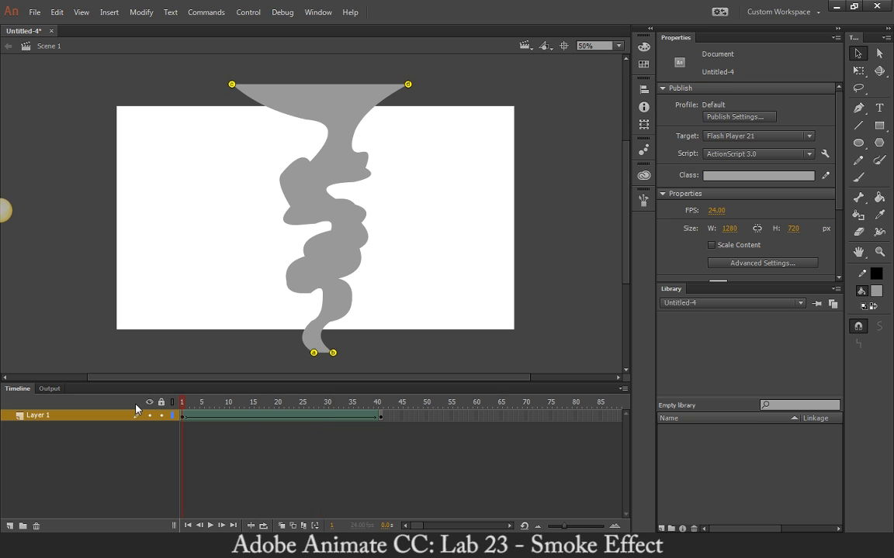
Add a shape hint at the lowest left-edge bend in frame 1 and place it on the notch below the upper-left bulge in frame 41.
key("ctrl+shift+h")
left_click_drag(321, 220, 310, 321)
left_click(380, 404)
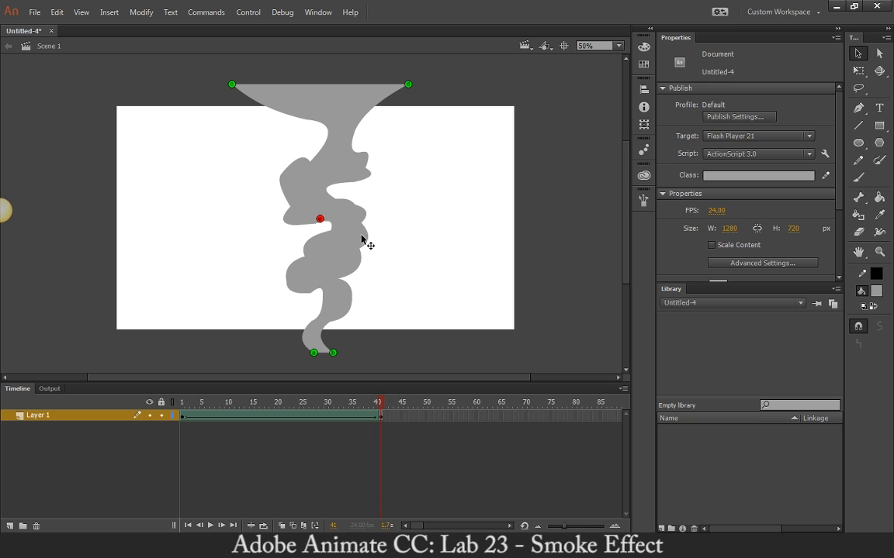
left_click_drag(320, 220, 288, 205)
Add a shape hint at the lowest right-edge bend in frame 1 and place it in the upper right-edge indentation in frame 41.
left_click(184, 402)
key("ctrl+shift+h")
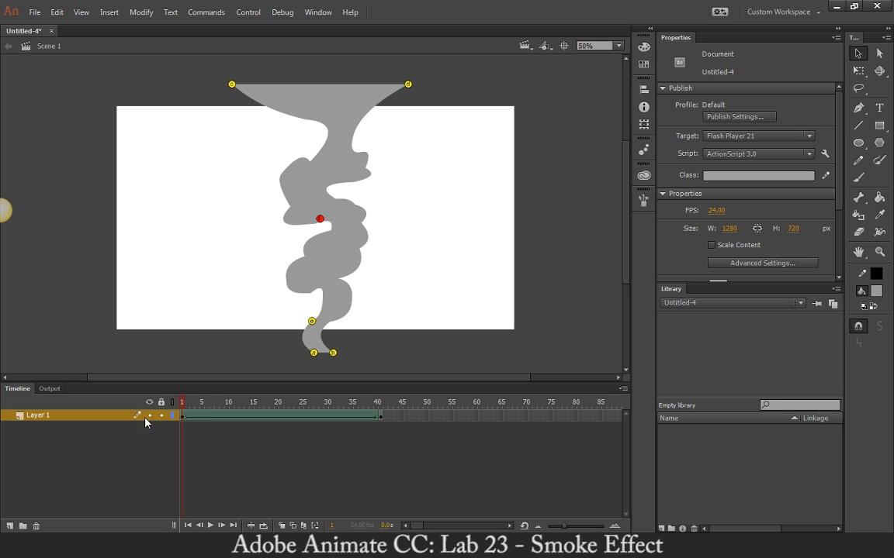
left_click_drag(327, 268, 330, 321)
left_click(380, 402)
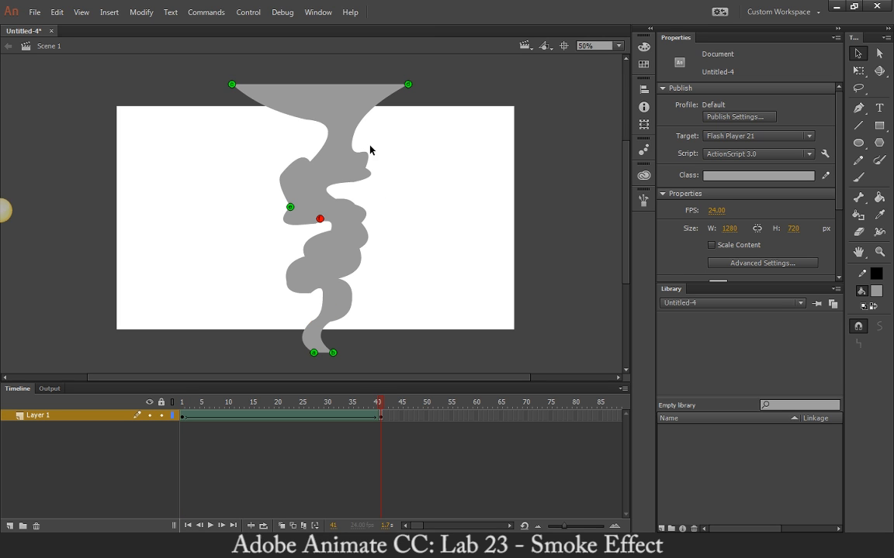
mouse_move(336, 189)
left_mouse_down()
mouse_move(323, 197)
mouse_move(332, 197)
left_mouse_up()
Add a shape hint under the lower-left bulge in frame 1 and place it on the upper-left bulge's outer edge in frame 41.
left_click(183, 413)
key("ctrl+shift+h")
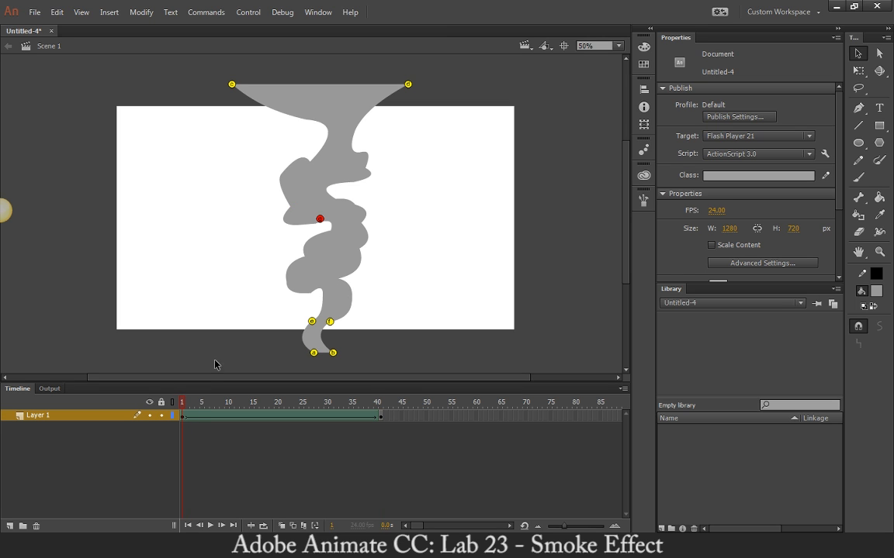
left_click_drag(318, 218, 296, 293)
key("Return")
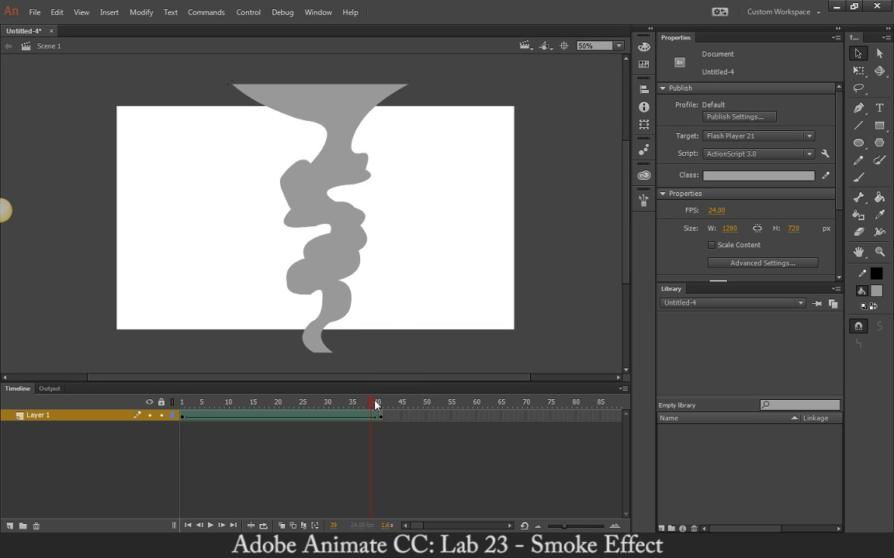
mouse_move(291, 192)
left_mouse_down()
mouse_move(308, 164)
mouse_move(281, 176)
left_mouse_up()
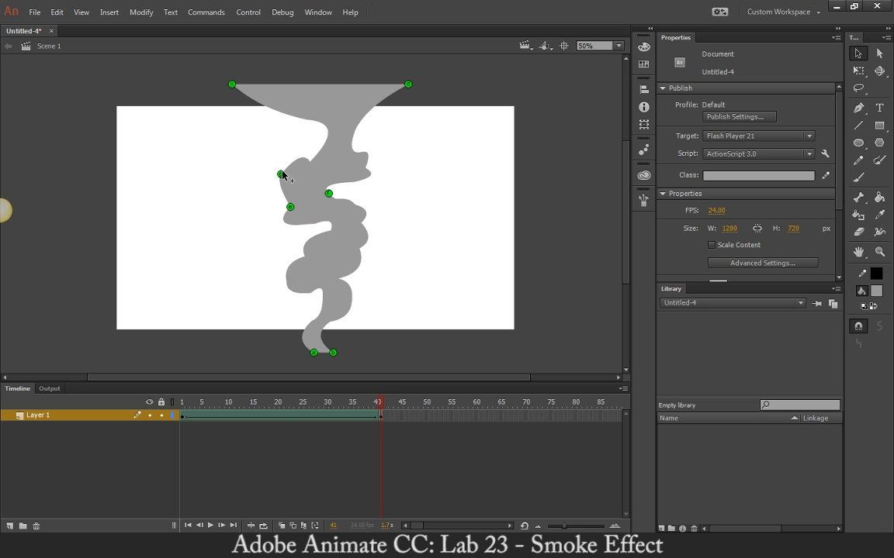
Place a shape hint in the lower right-edge notch in frame 1 and under the upper-right bulge in frame 41.
left_click_drag(198, 404, 182, 404)
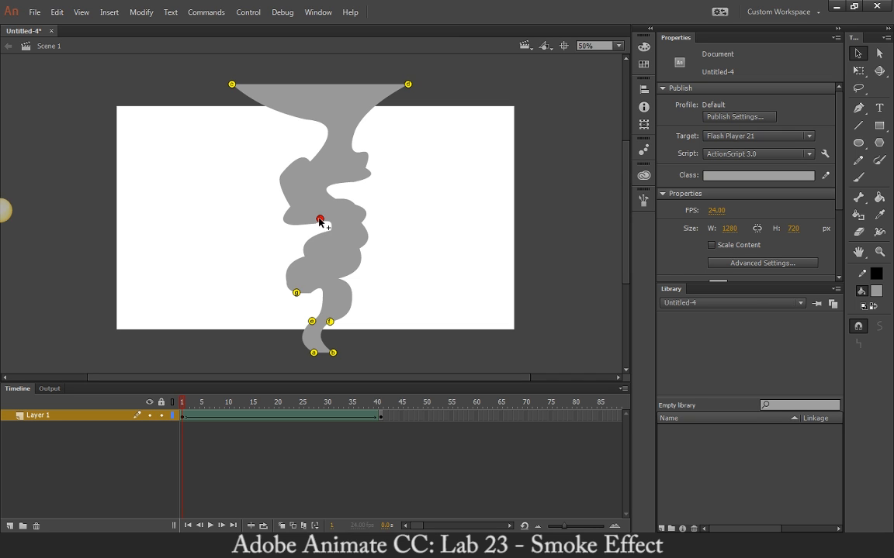
left_click_drag(318, 218, 337, 279)
left_click(380, 402)
left_click_drag(320, 220, 352, 182)
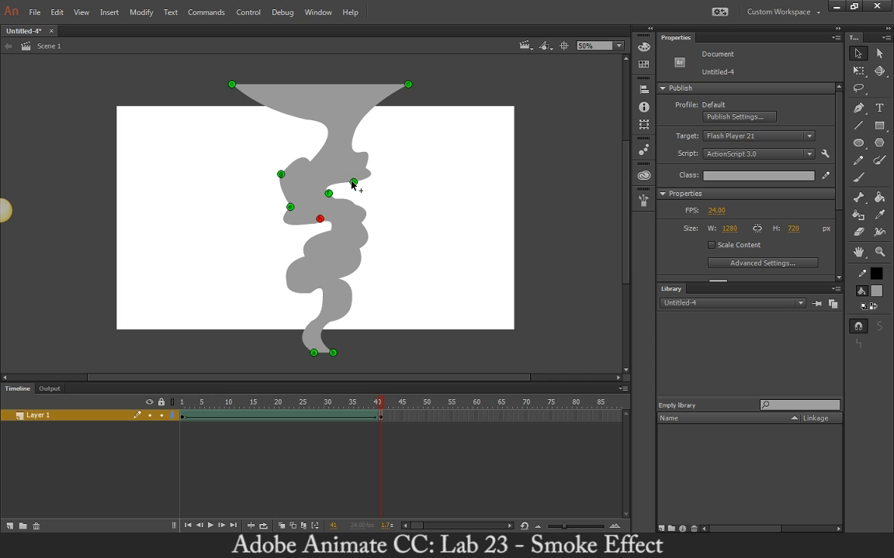
Add a shape hint in the notch above the lower-left bulge in frame 1 and place it atop the upper-left bulge in frame 41.
left_click(181, 401)
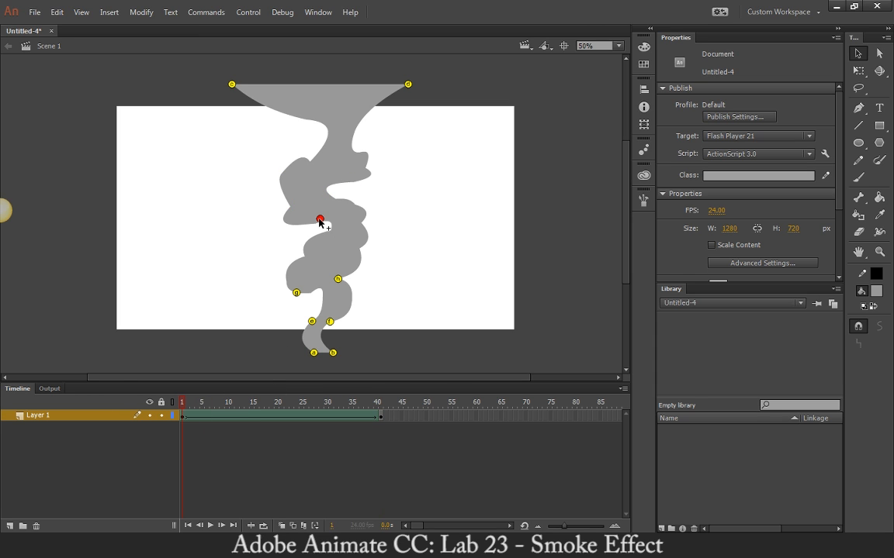
left_click_drag(295, 258, 301, 259)
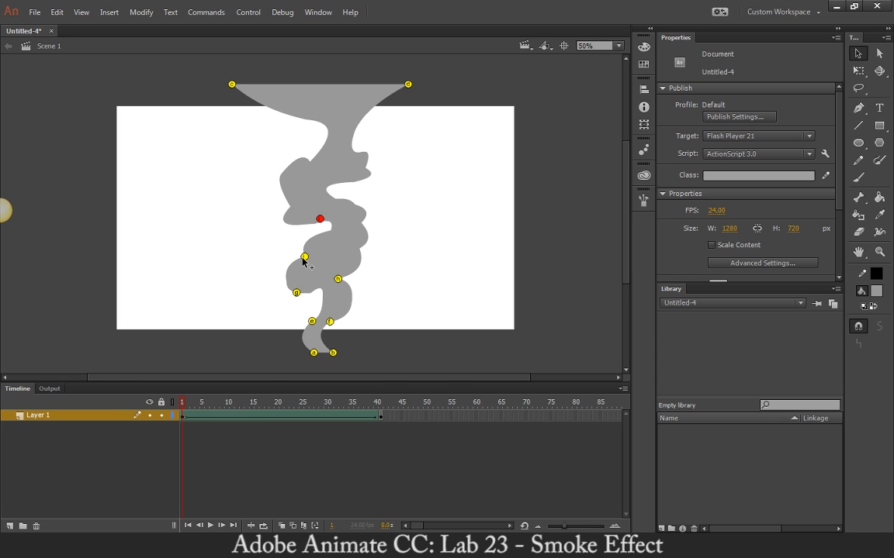
left_click(380, 403)
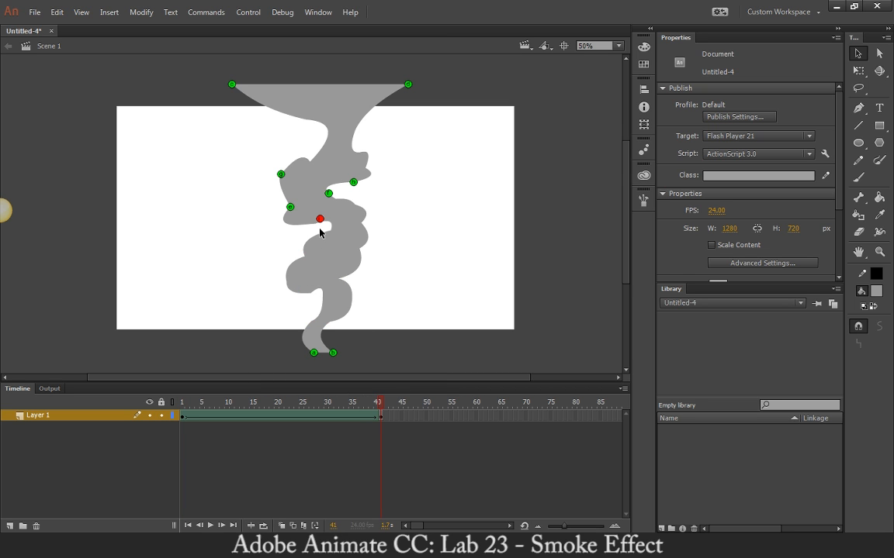
left_click(182, 402)
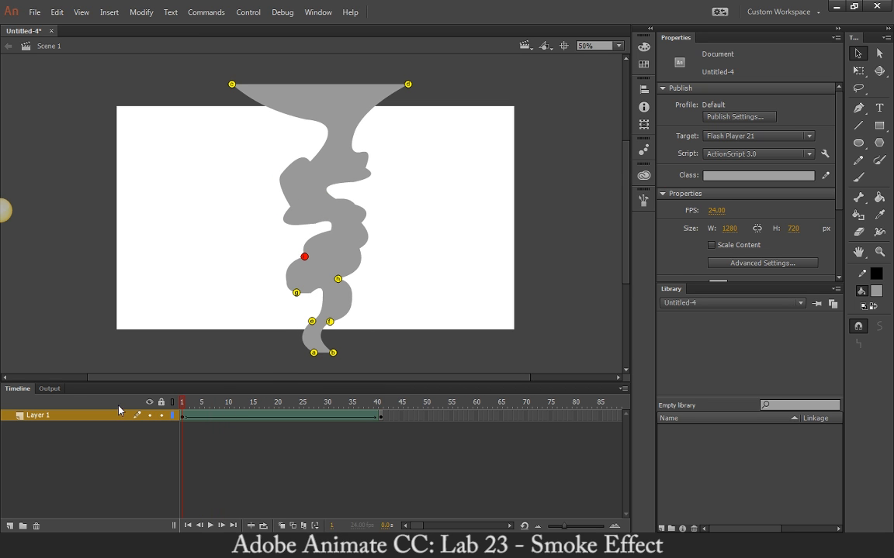
left_click_drag(240, 393, 281, 526)
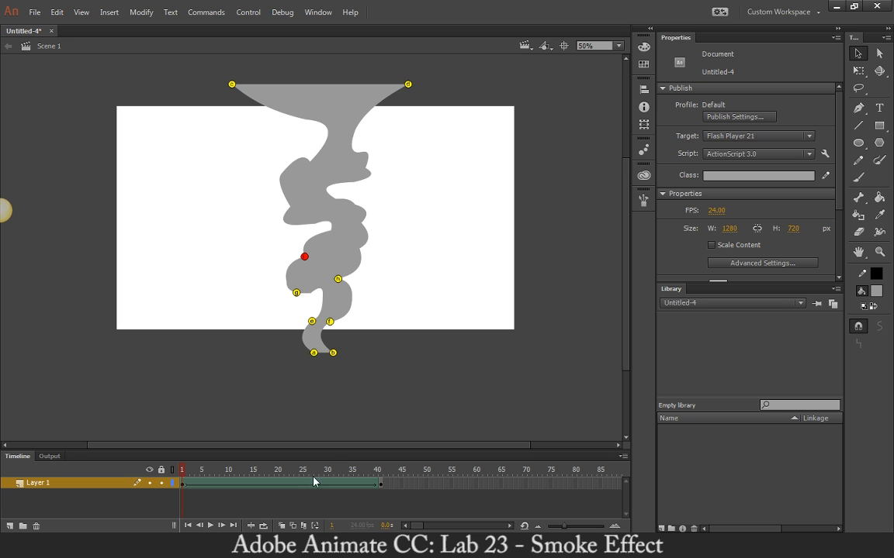
left_click(380, 482)
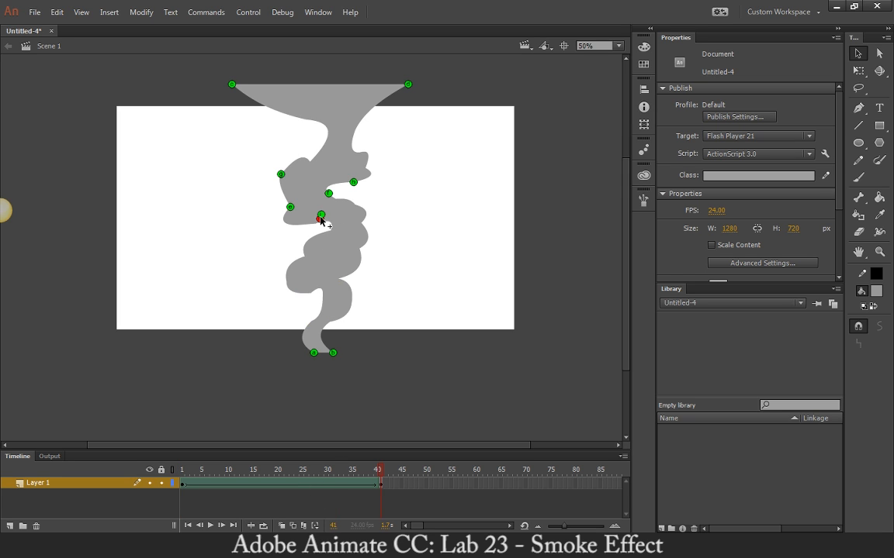
left_click_drag(321, 216, 309, 161)
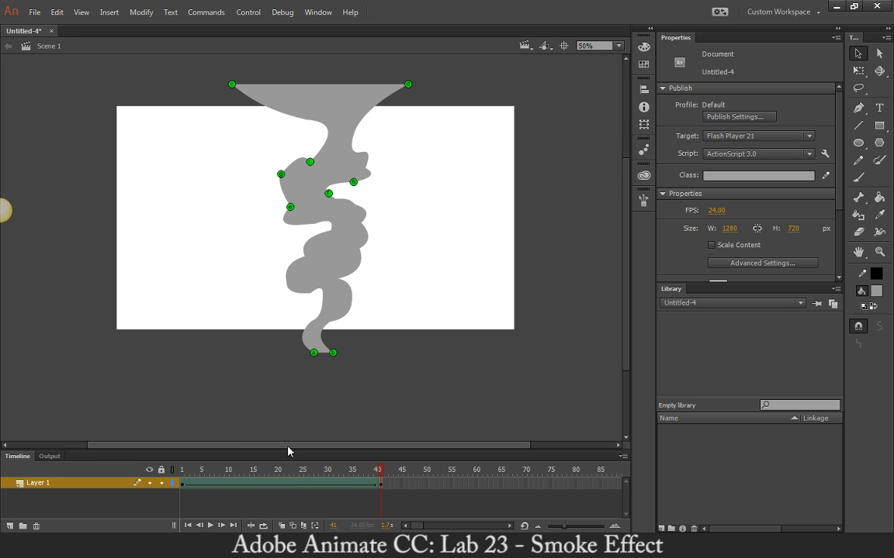
Place a shape hint on the mid-right edge notch in frame 1 and the upper-right bulge's outer notch in frame 41, and preview the animation.
left_click(182, 471)
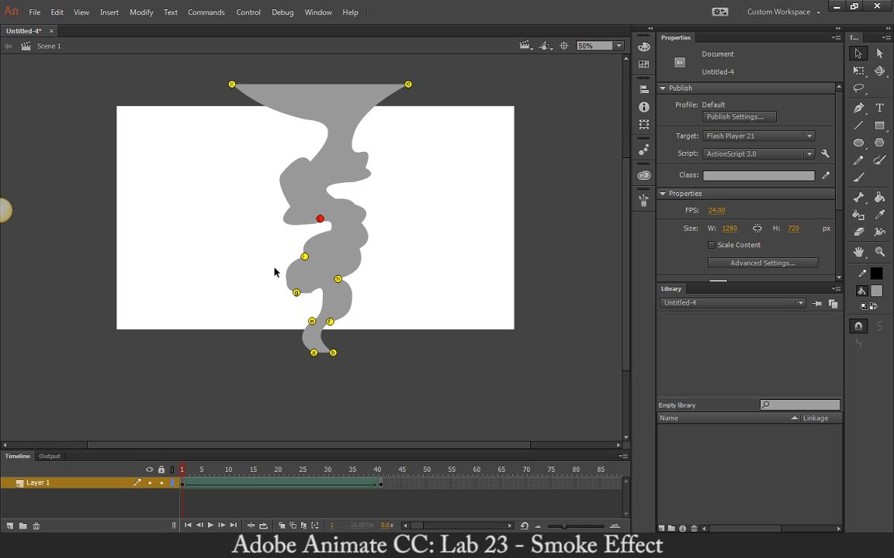
left_click_drag(320, 219, 359, 248)
left_click(380, 475)
left_click_drag(320, 220, 364, 168)
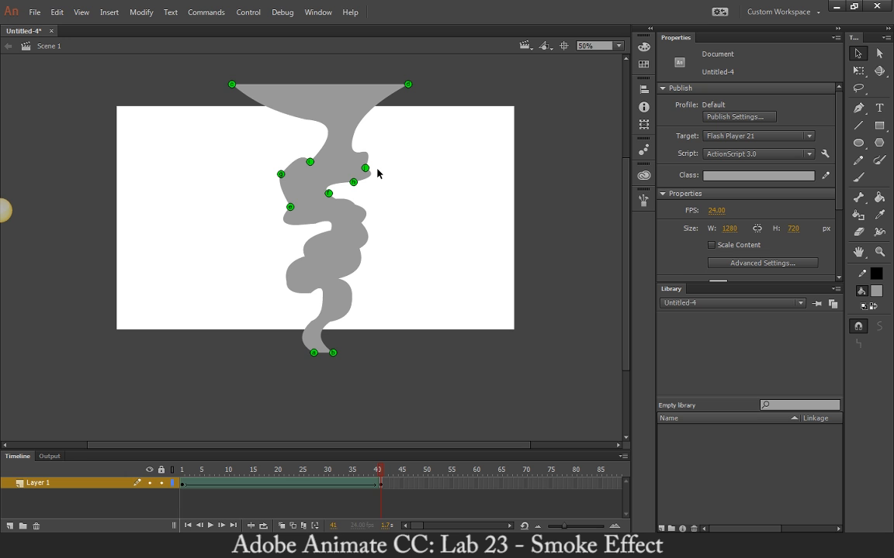
key("Return")
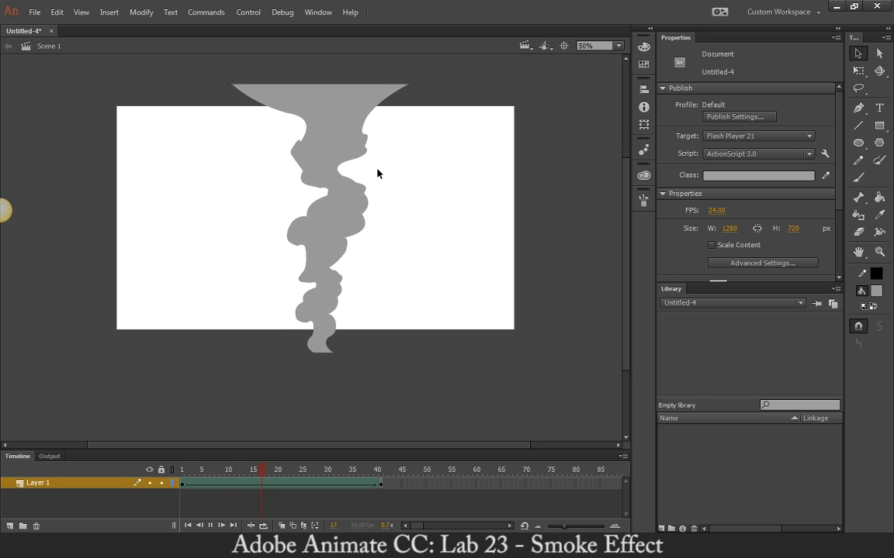
key("ctrl+Return")
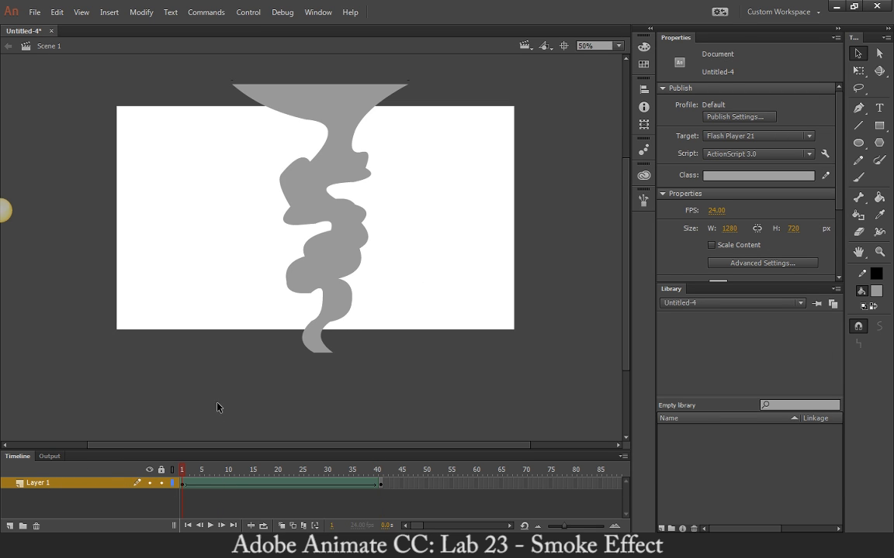
Add a shape hint on the upper curve of the middle-left bulge in frame 1 and place it on the neck's left edge in frame 41.
key("ctrl+shift+h")
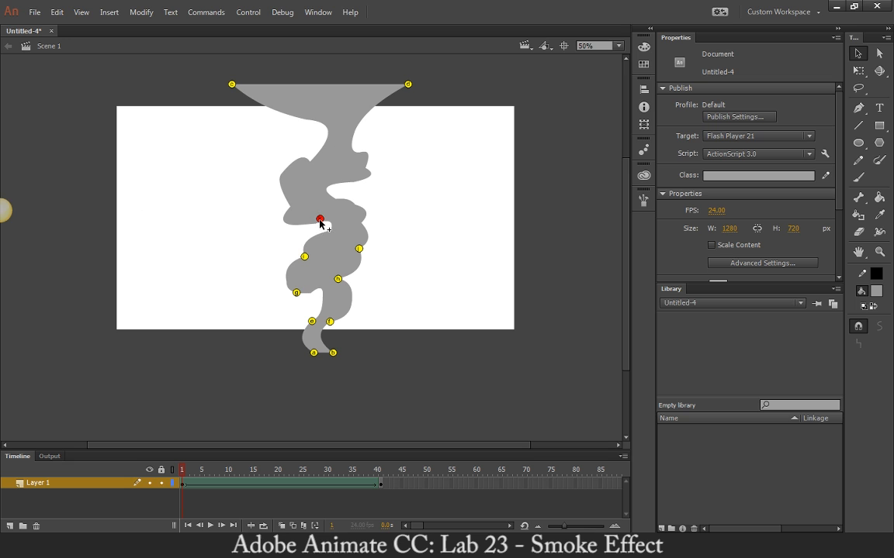
left_click_drag(318, 231, 316, 241)
left_click(380, 470)
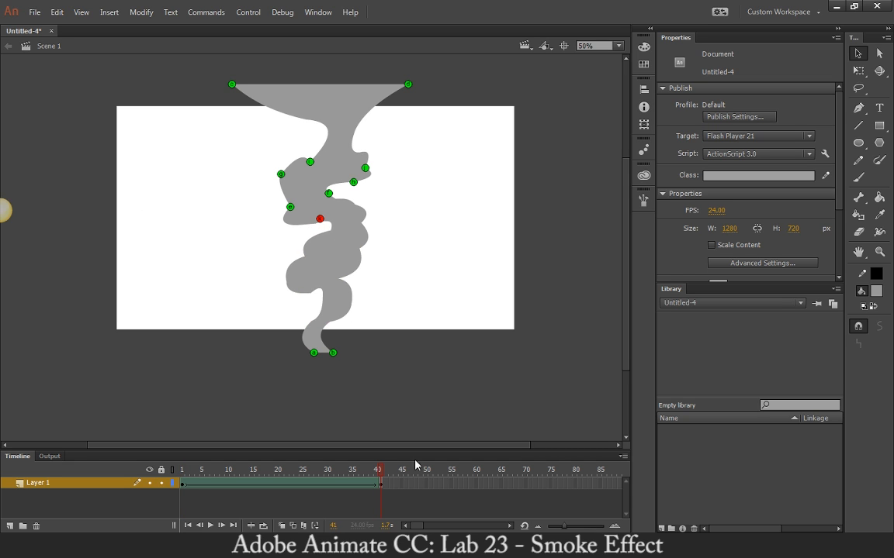
left_click_drag(320, 220, 323, 146)
Add a shape hint in the right-edge notch below the middle bulge's top lobe in frame 1 and place it on the neck's right edge in frame 41.
left_click(182, 470)
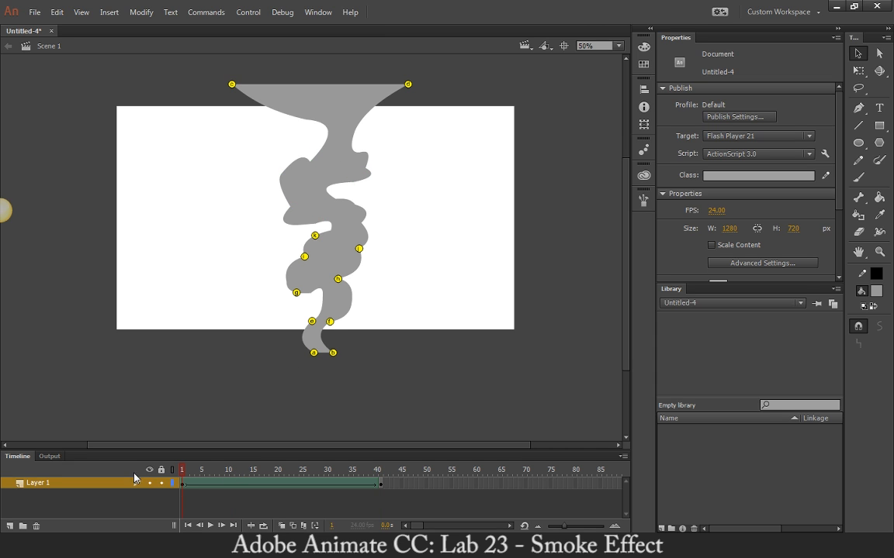
key("ctrl+shift+h")
left_click_drag(317, 216, 361, 224)
left_click(377, 471)
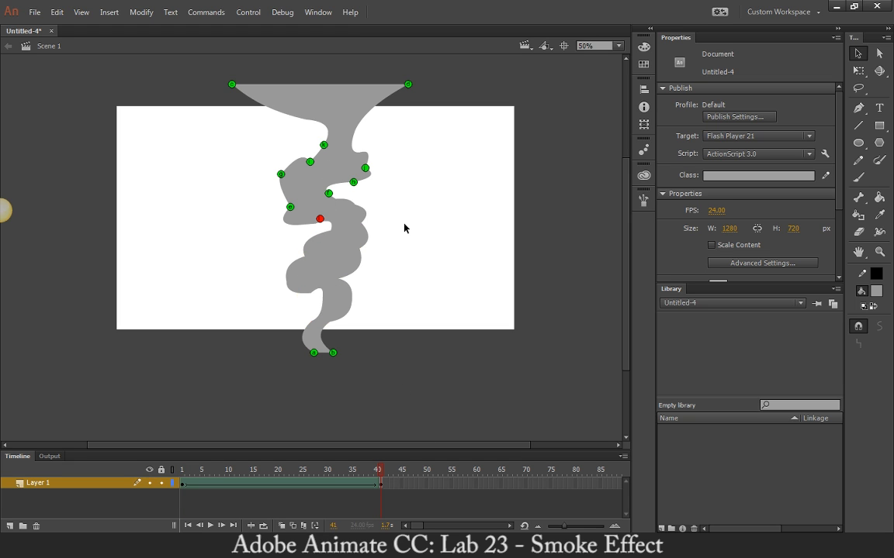
left_click_drag(319, 219, 359, 124)
In frame 41, lower hints e and g to the left notches above and below the middle-left bulge, and f and h to the mid-right notches.
left_click_drag(294, 210, 309, 257)
left_click_drag(331, 195, 364, 250)
left_click_drag(279, 175, 315, 224)
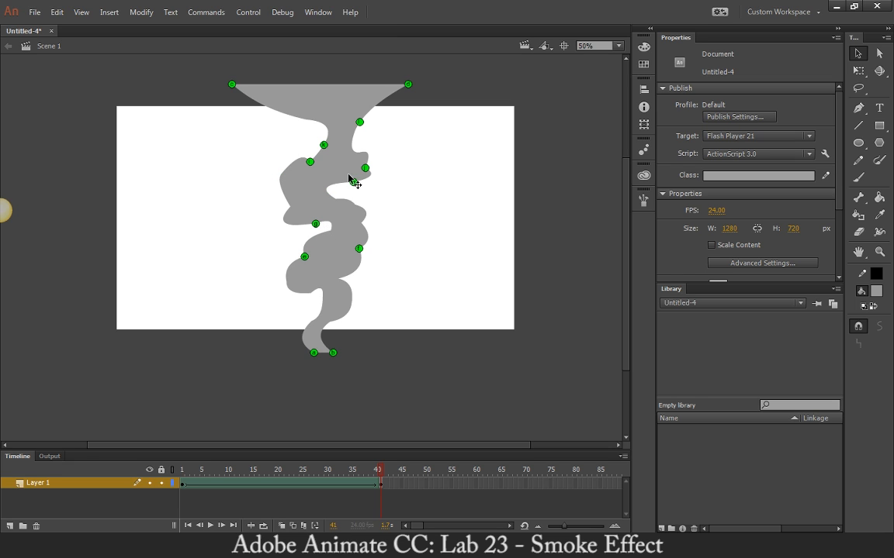
left_click_drag(354, 180, 360, 222)
In frame 41, lower hint i below the upper-left bulge, j under the right indentation, k atop the upper-left bulge and l down the neck, and test the movie.
left_click_drag(310, 163, 287, 209)
left_click_drag(365, 168, 336, 199)
left_click_drag(325, 145, 311, 162)
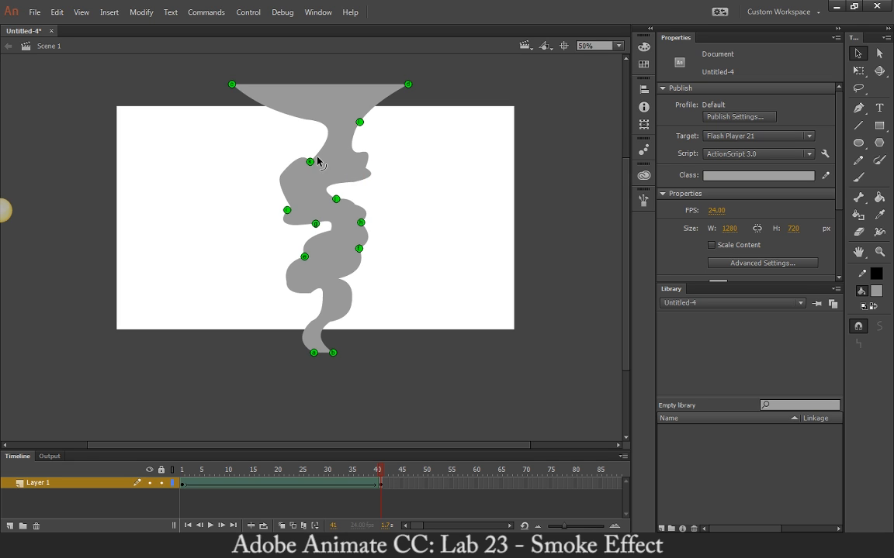
left_click_drag(359, 122, 351, 149)
key("ctrl+Return")
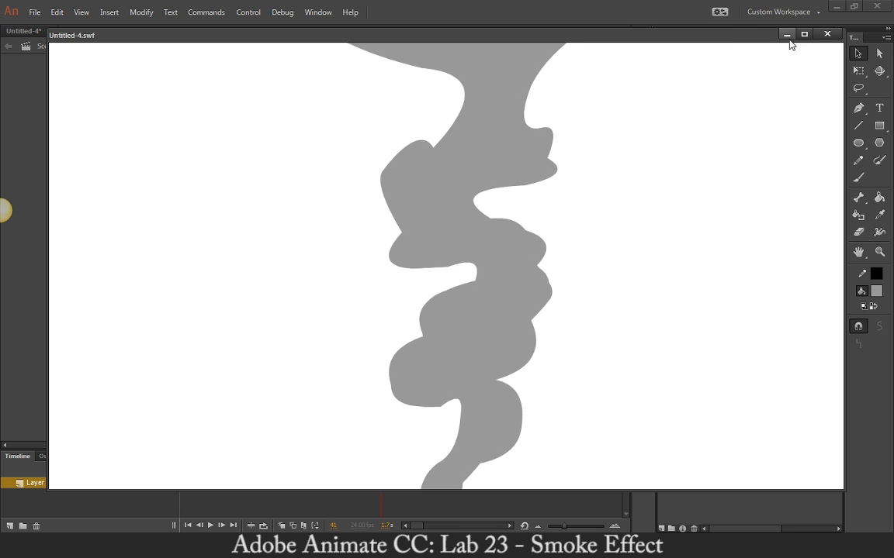
left_click(828, 34)
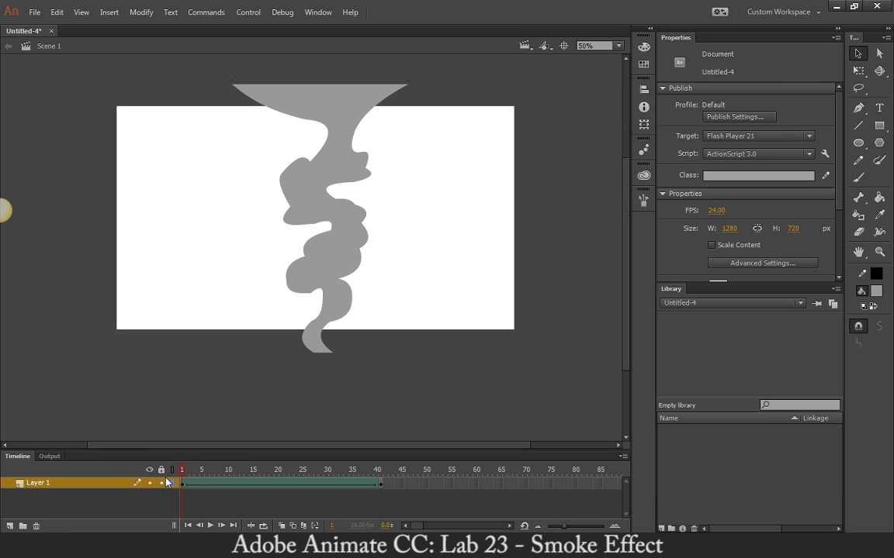
Add a shape hint in the notch below the upper-left bulge in frame 1 and place it high on the neck's left edge in frame 41.
key("ctrl+shift+h")
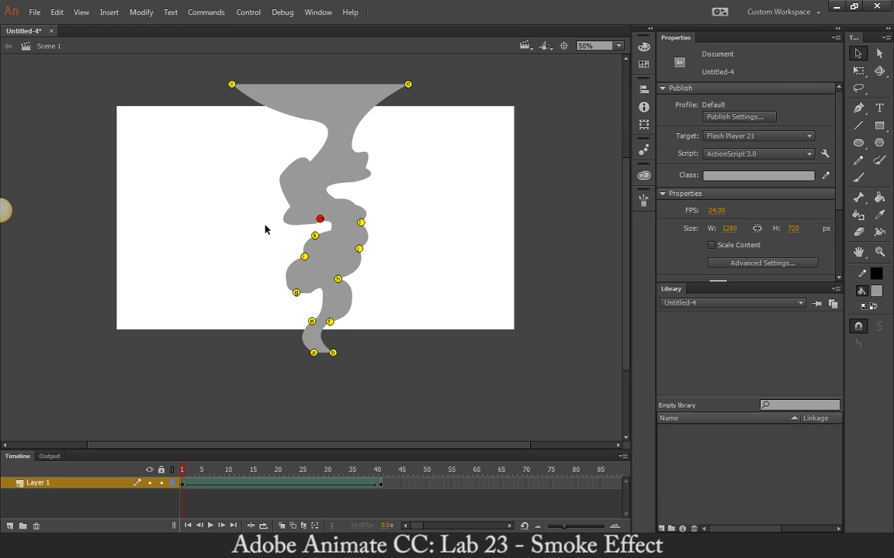
left_click(314, 221)
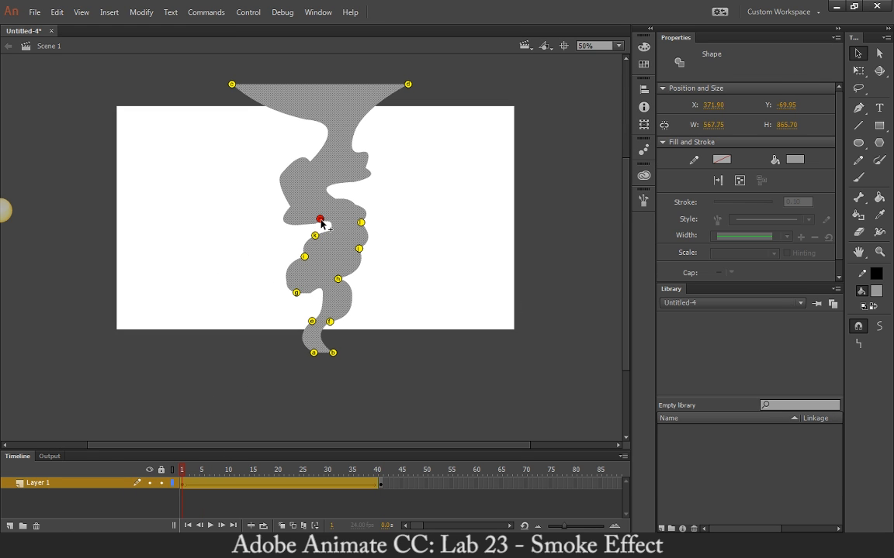
left_click_drag(321, 220, 290, 209)
left_click(388, 470)
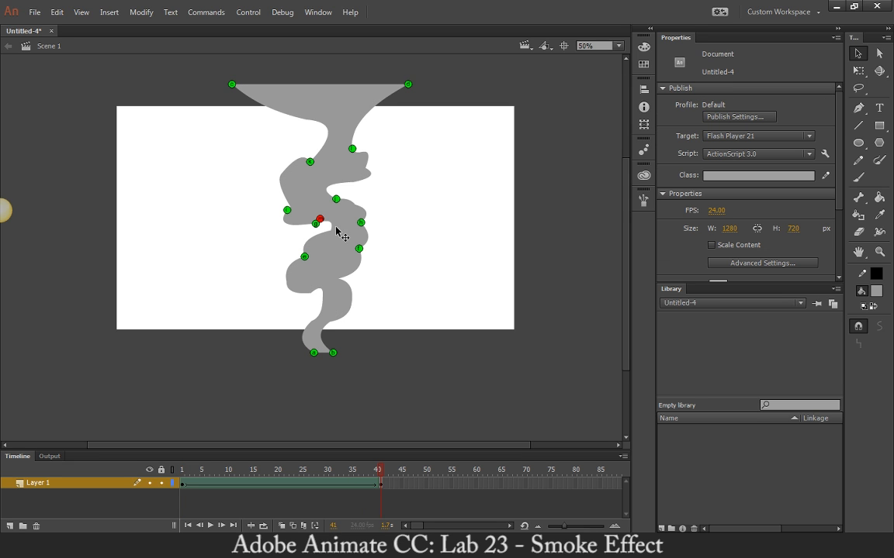
left_click_drag(321, 220, 326, 126)
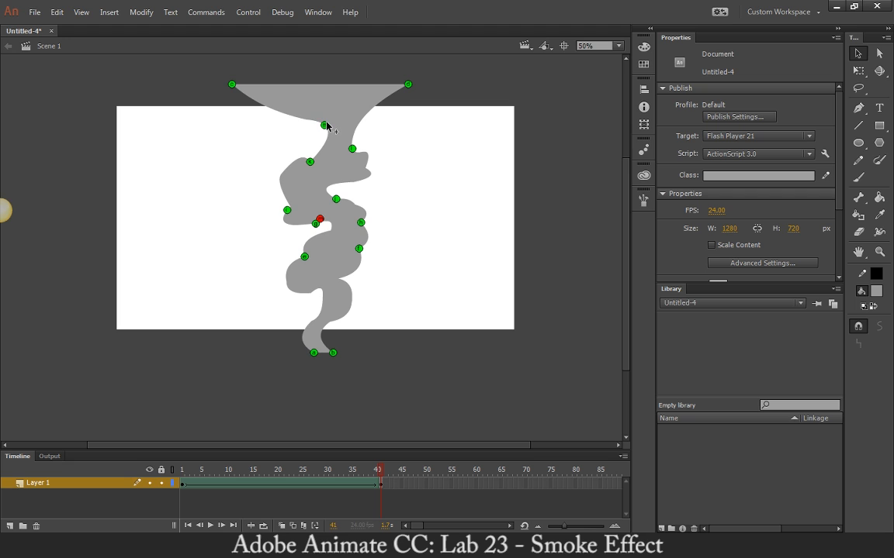
Place a shape hint in the upper right-edge indentation in frame 1 and high on the neck's right edge in frame 41, and test the movie.
left_click(182, 470)
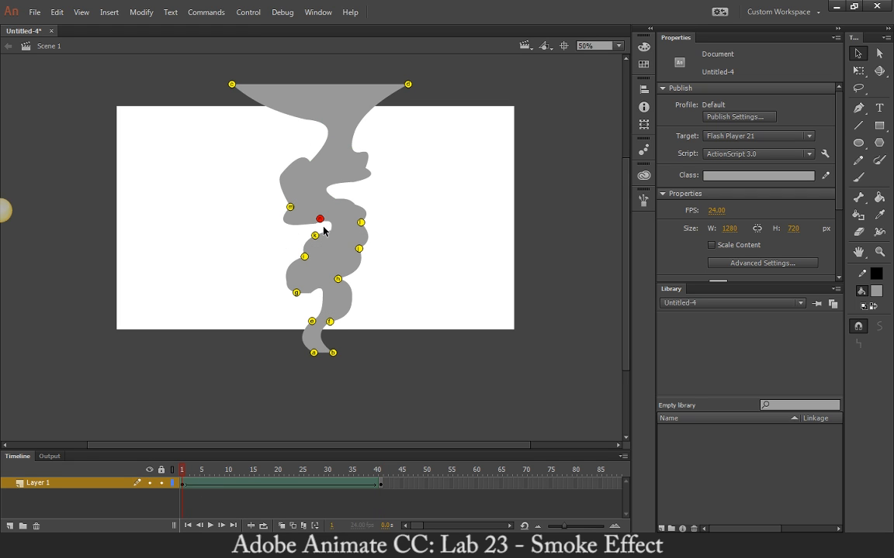
left_click_drag(320, 219, 335, 200)
left_click(379, 470)
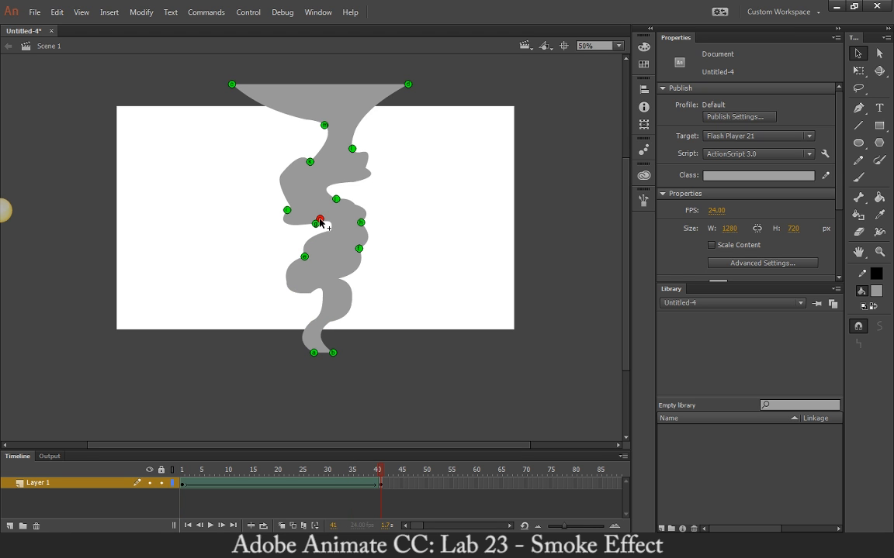
left_click_drag(320, 220, 359, 122)
key("ctrl+Return")
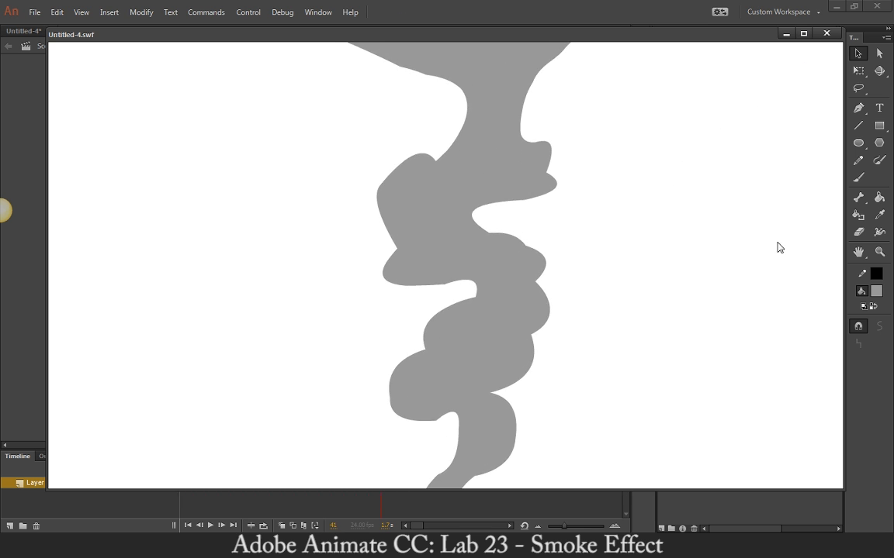
left_click(826, 33)
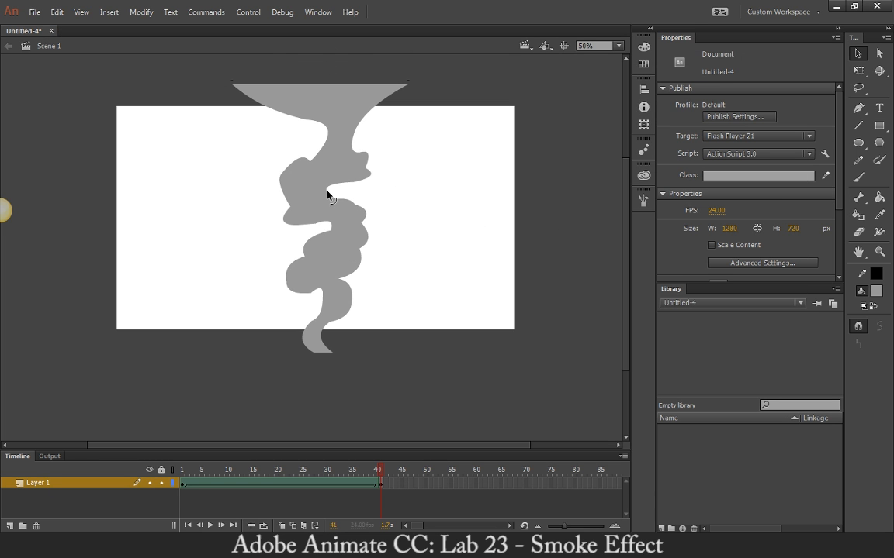
Change the smoke shape's fill in frame 41 from solid colour to a linear gradient.
left_click(343, 180)
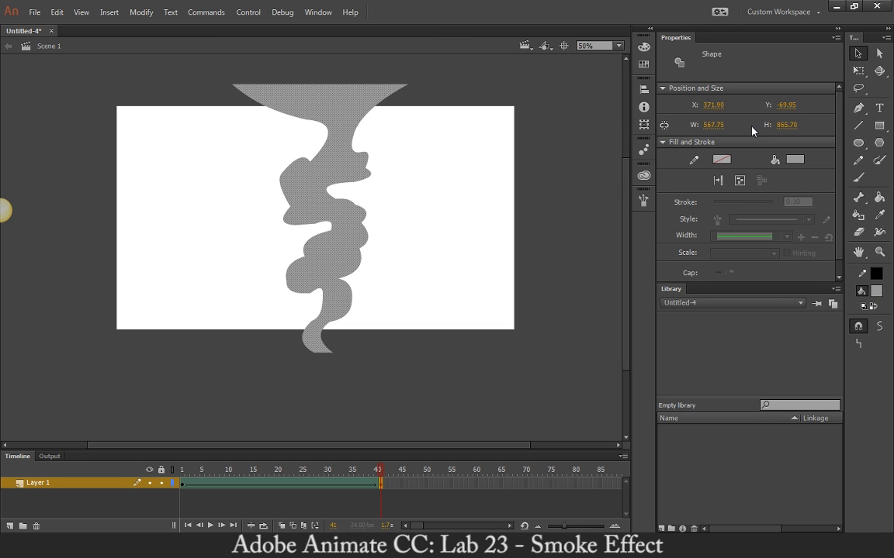
left_click(644, 46)
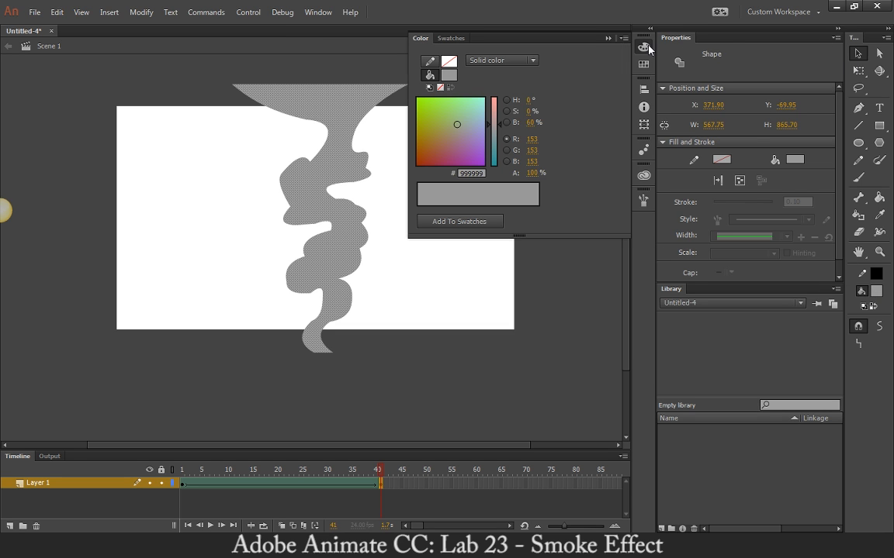
left_click(494, 62)
left_click(509, 101)
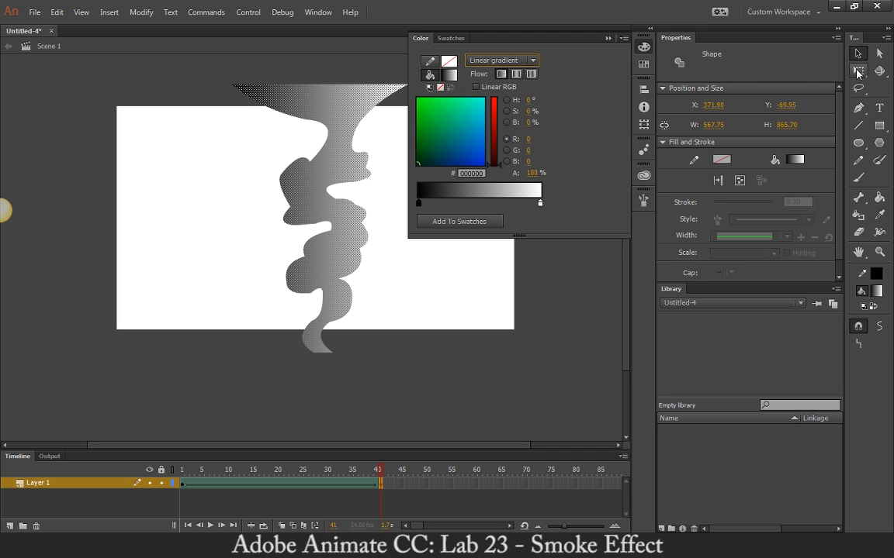
Rotate the smoke's gradient to run vertically from black at the base to white at the top, and stretch it to nearly the stage height.
left_click(858, 70)
left_click(814, 83)
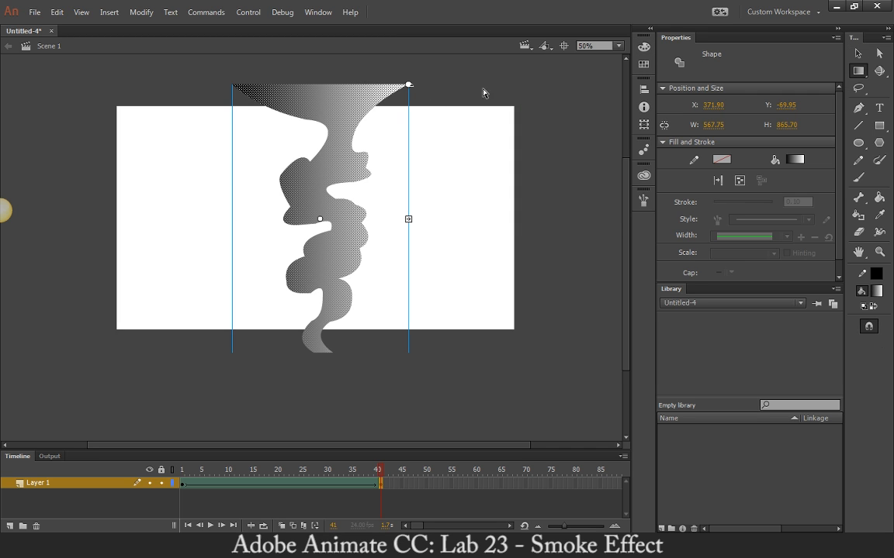
left_click_drag(408, 85, 187, 132)
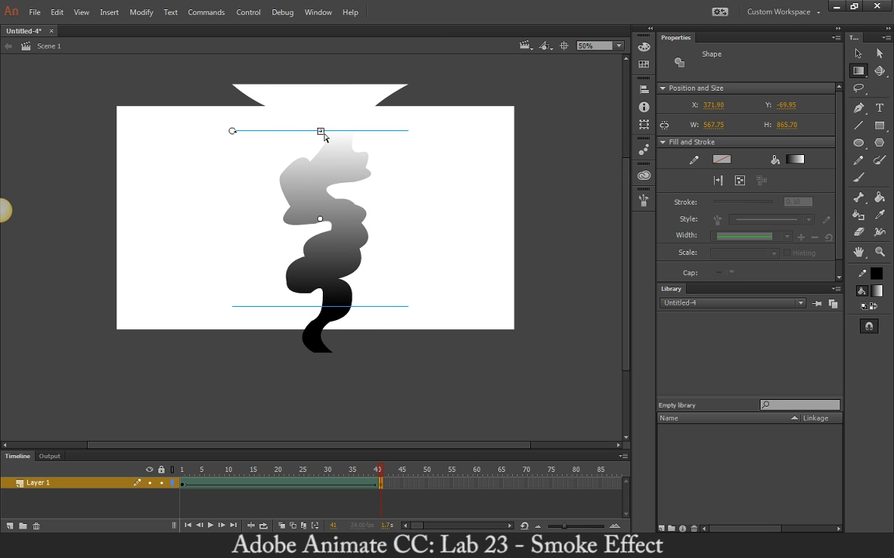
mouse_move(321, 131)
left_mouse_down()
mouse_move(321, 92)
mouse_move(320, 114)
left_mouse_up()
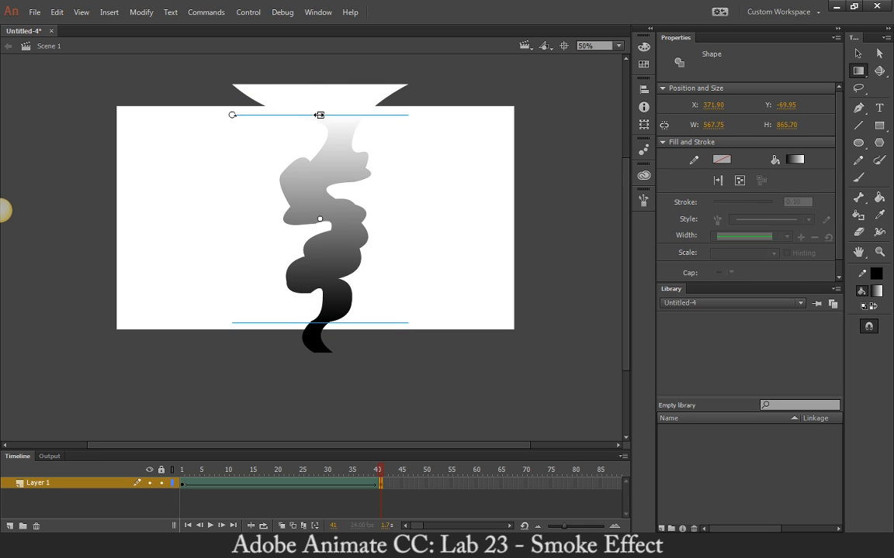
Add a white colour stop just before the gradient's white end and set the end stop's alpha to 0%.
left_click(643, 48)
left_click_drag(541, 204, 524, 204)
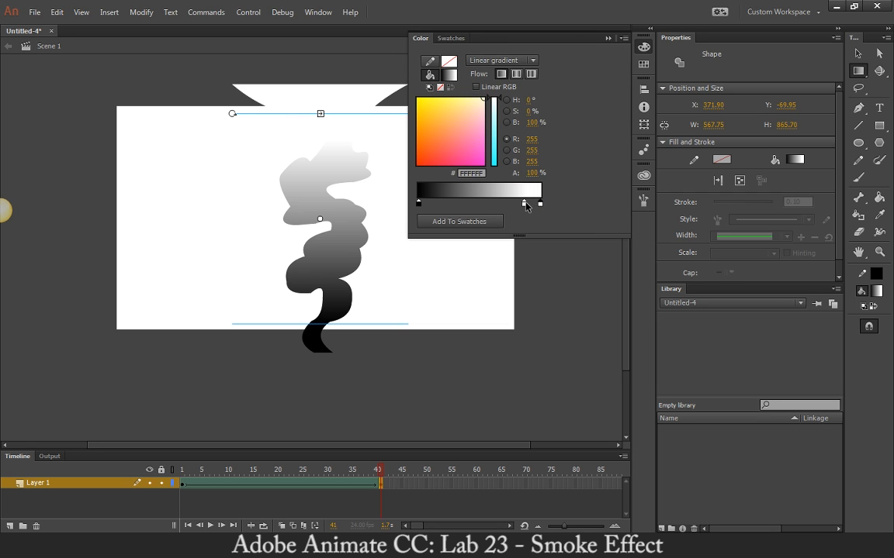
left_click_drag(499, 108, 497, 64)
left_click(534, 178)
type("0")
key("Return")
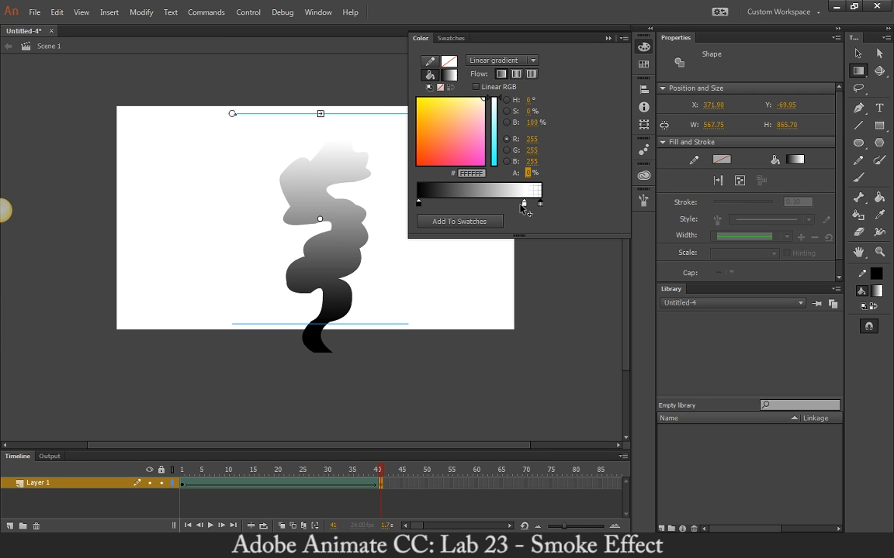
Recolour the gradient's white middle stop to greyish mauve #837079 and position it a little further from the transparent end stop.
left_click_drag(524, 204, 510, 204)
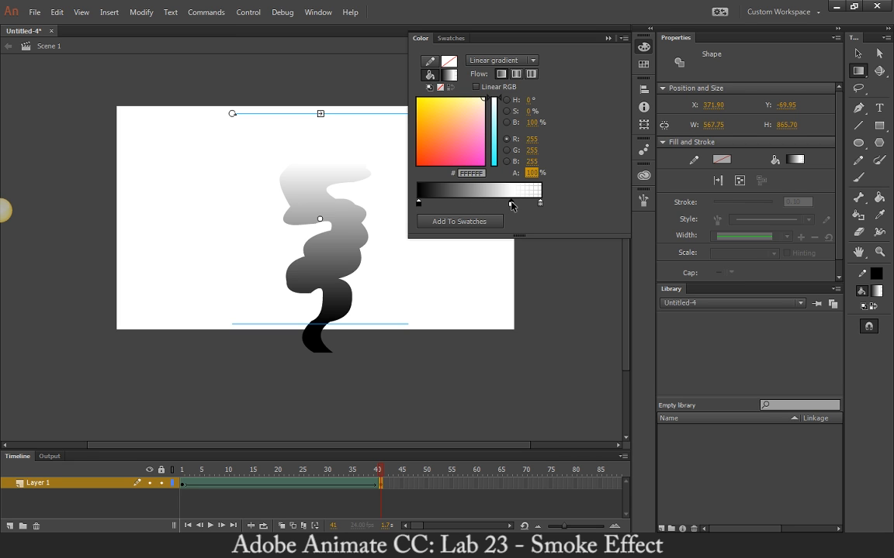
mouse_move(496, 115)
left_mouse_down()
mouse_move(497, 133)
mouse_move(465, 114)
mouse_move(438, 155)
left_mouse_up()
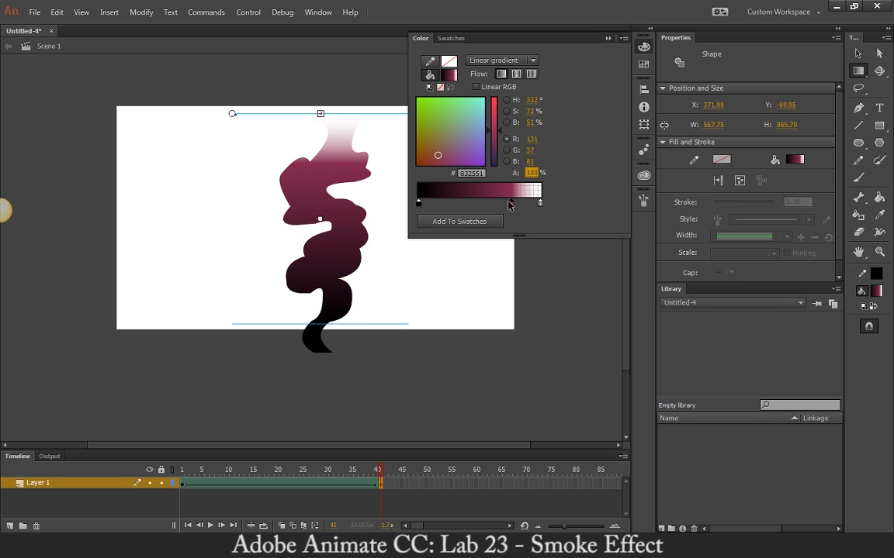
mouse_move(438, 150)
left_mouse_down()
mouse_move(429, 140)
mouse_move(454, 132)
mouse_move(469, 146)
mouse_move(413, 165)
mouse_move(428, 132)
mouse_move(460, 138)
mouse_move(432, 133)
mouse_move(436, 157)
mouse_move(458, 130)
mouse_move(456, 142)
mouse_move(476, 130)
mouse_move(449, 136)
left_mouse_up()
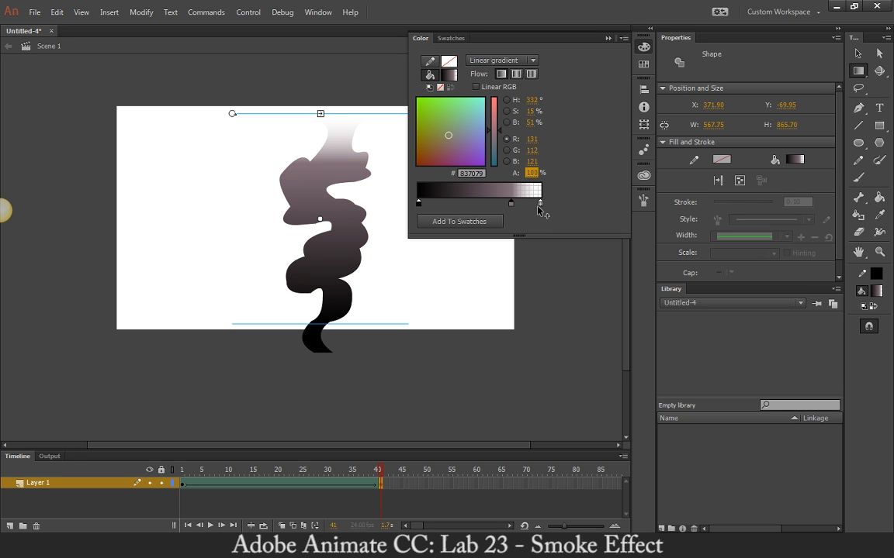
mouse_move(513, 208)
left_mouse_down()
mouse_move(541, 205)
mouse_move(505, 208)
left_mouse_up()
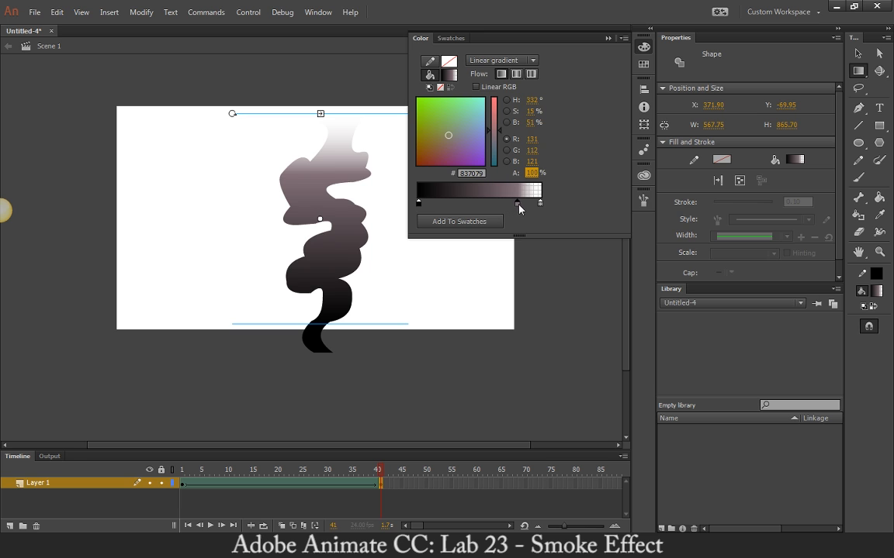
left_click(363, 249)
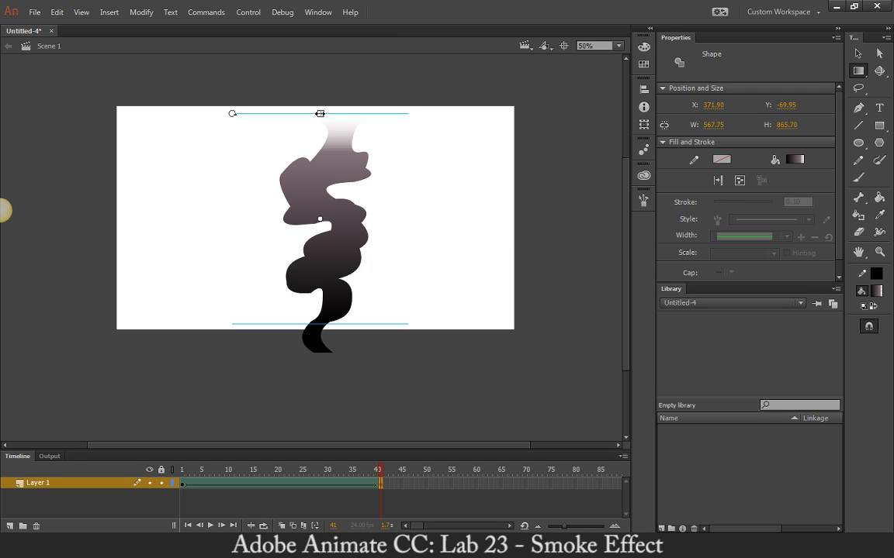
In frame 41, tilt the smoke's gradient slightly, shift its centre right and stretch it beyond the stage's top and bottom edges, and test the movie.
left_click_drag(320, 114, 321, 95)
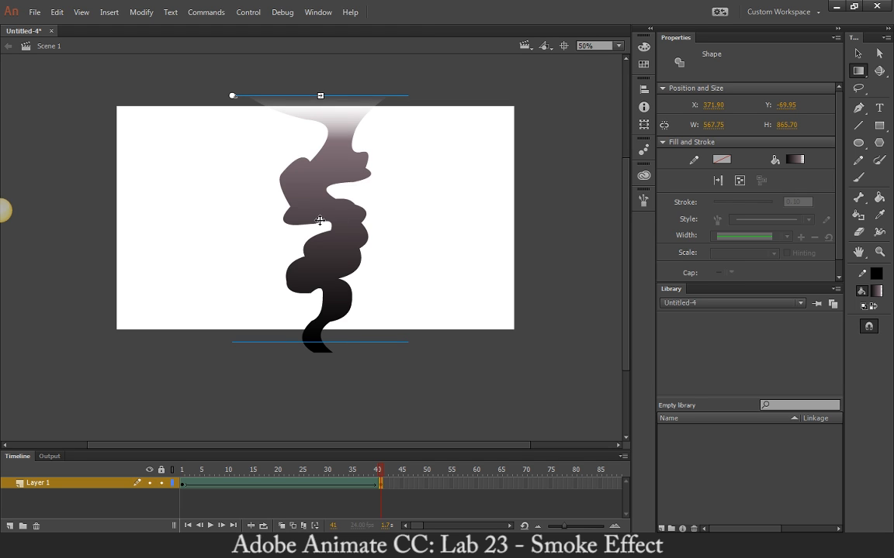
left_click_drag(320, 96, 320, 109)
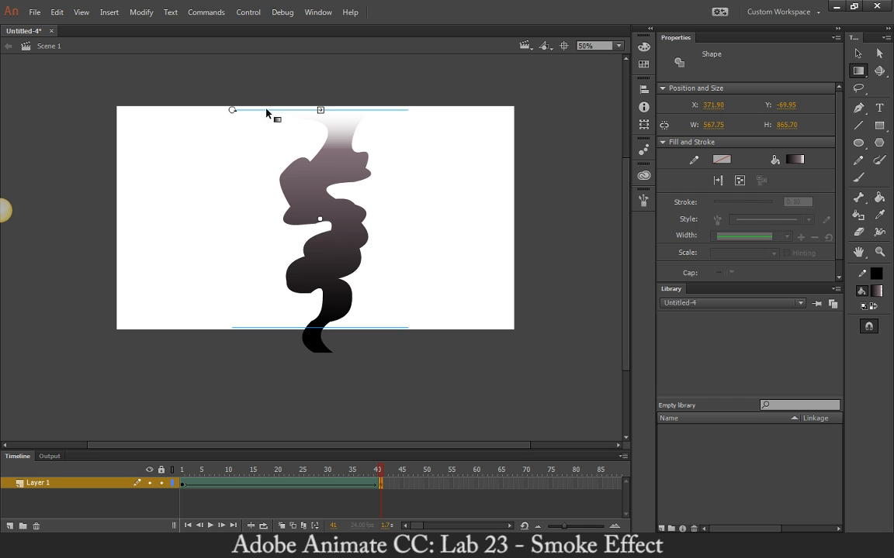
left_click_drag(232, 111, 281, 188)
left_click_drag(320, 219, 354, 209)
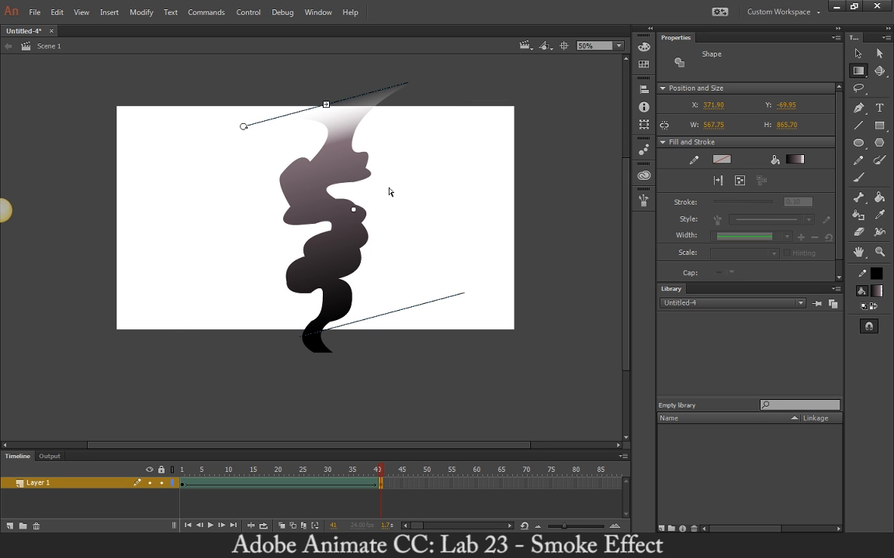
left_click_drag(325, 104, 322, 82)
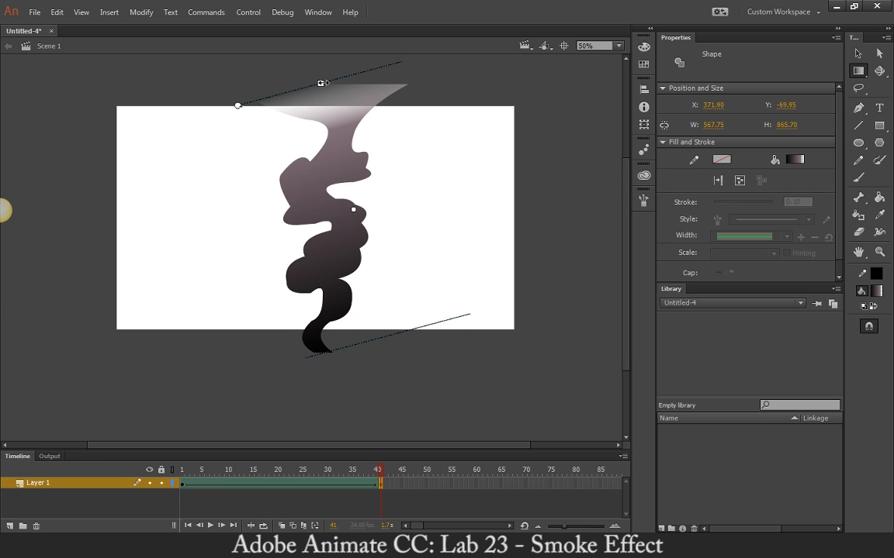
key("ctrl+Return")
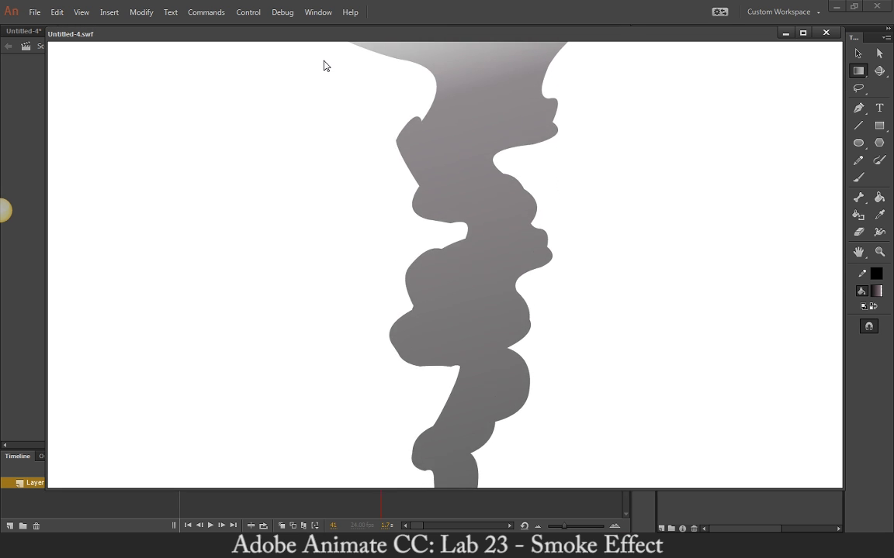
left_click(826, 33)
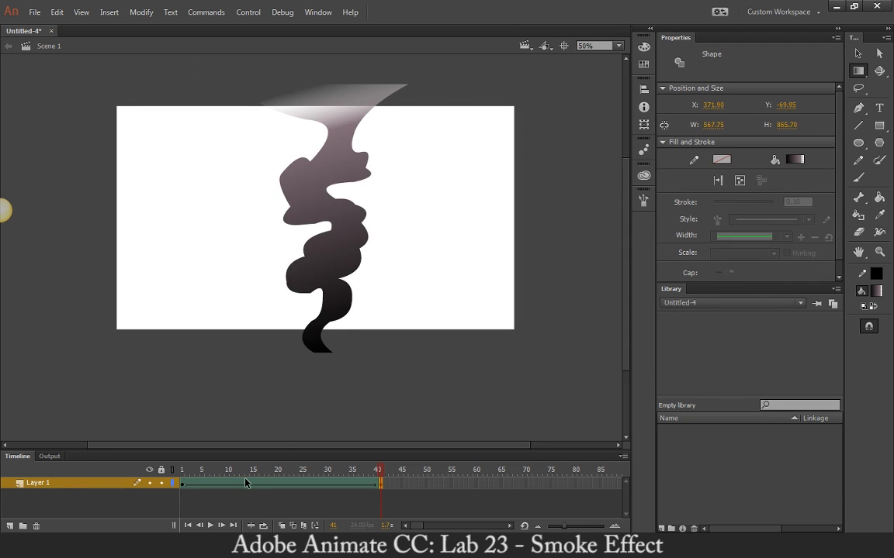
Change the smoke shape's fill in frame 1 from solid grey to the linear gradient with black, #837079 and transparent stops.
left_click(181, 470)
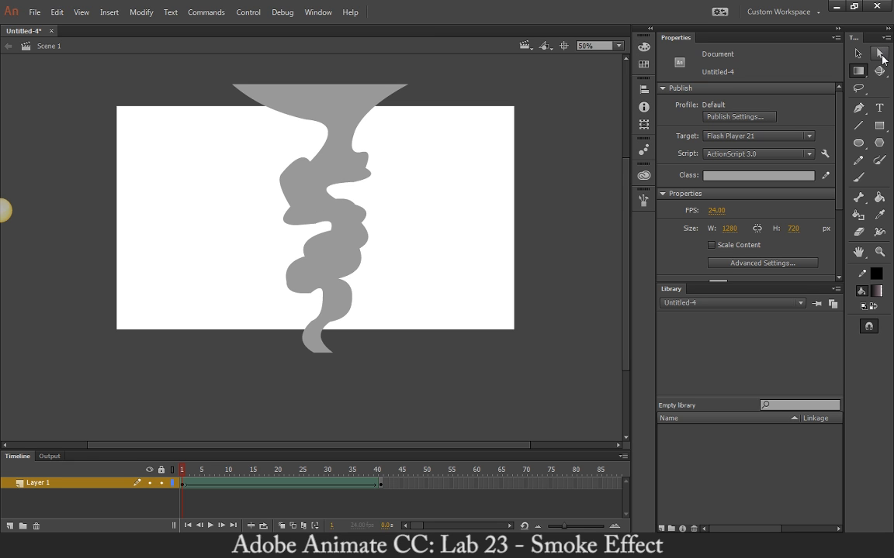
key("v")
left_click(353, 164)
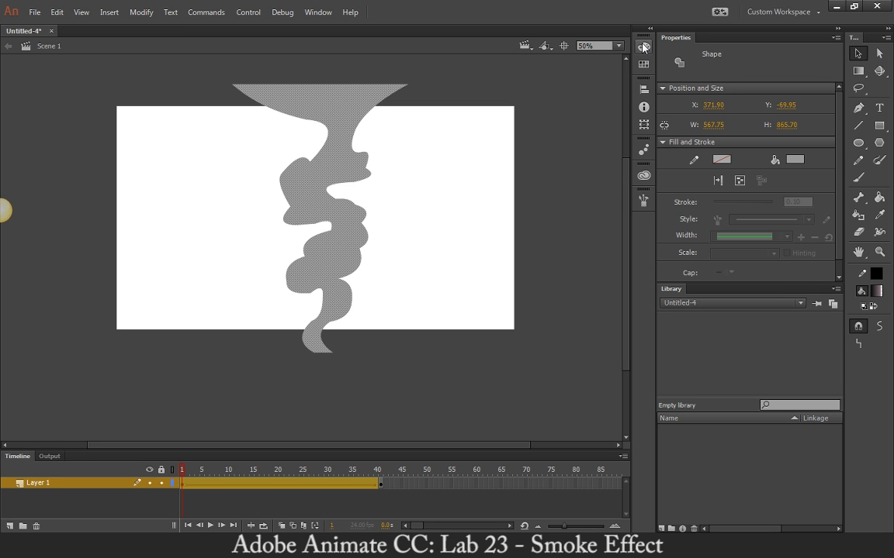
left_click(643, 47)
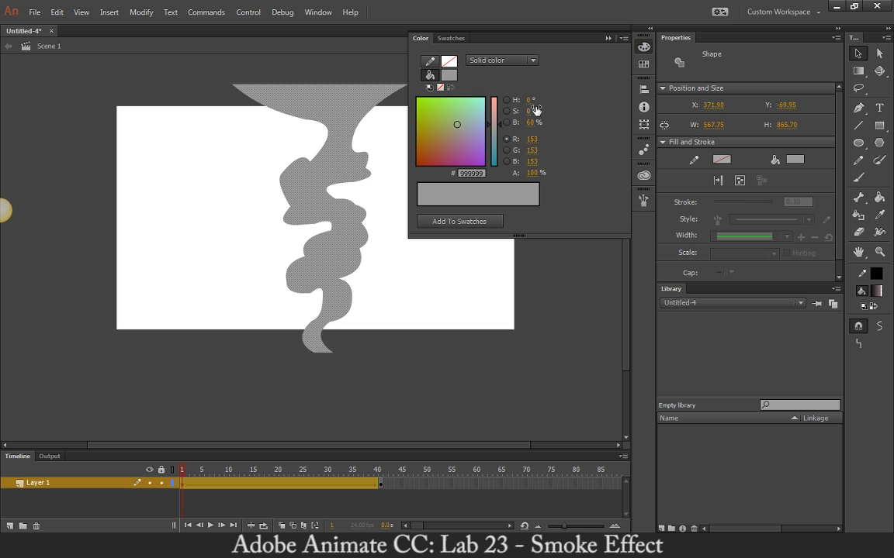
left_click(485, 60)
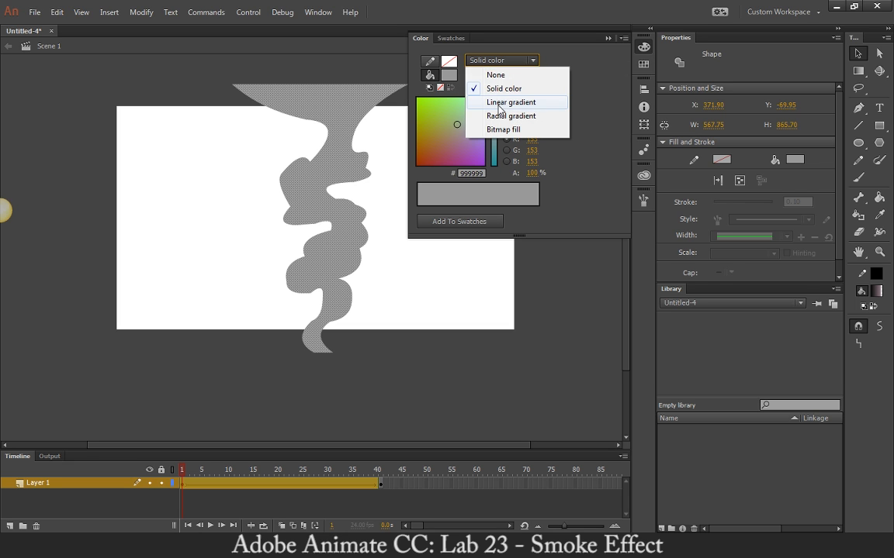
left_click(474, 101)
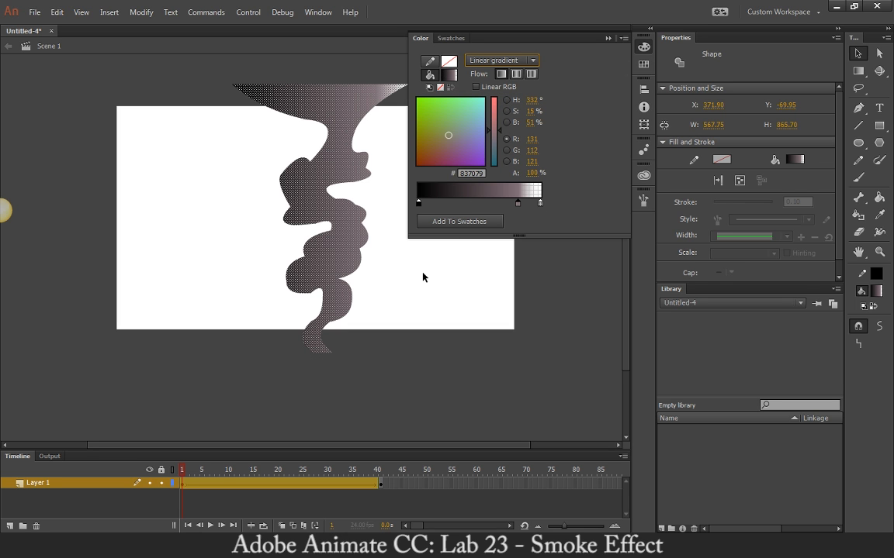
Widen frame 1's gradient and rotate it to run from black at the base to transparent at the top with a slight tilt, and test the movie.
left_click(857, 72)
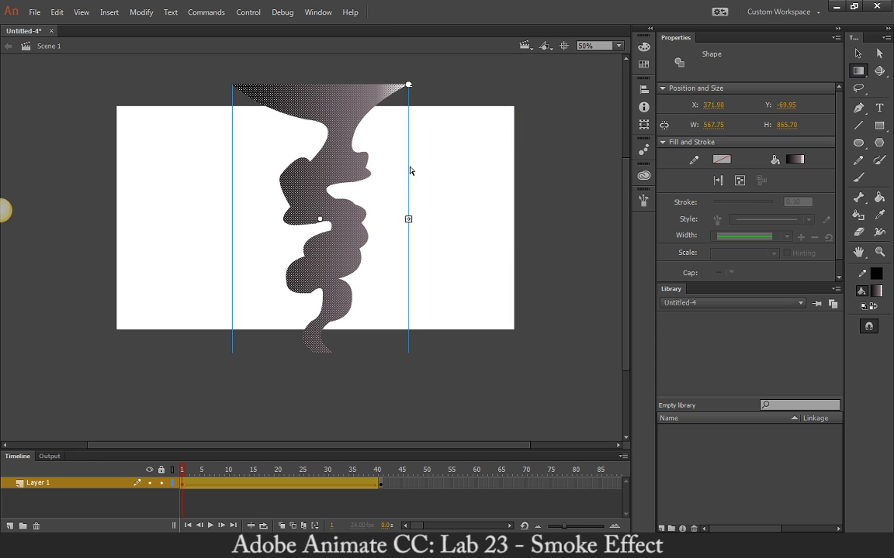
left_click_drag(410, 218, 454, 219)
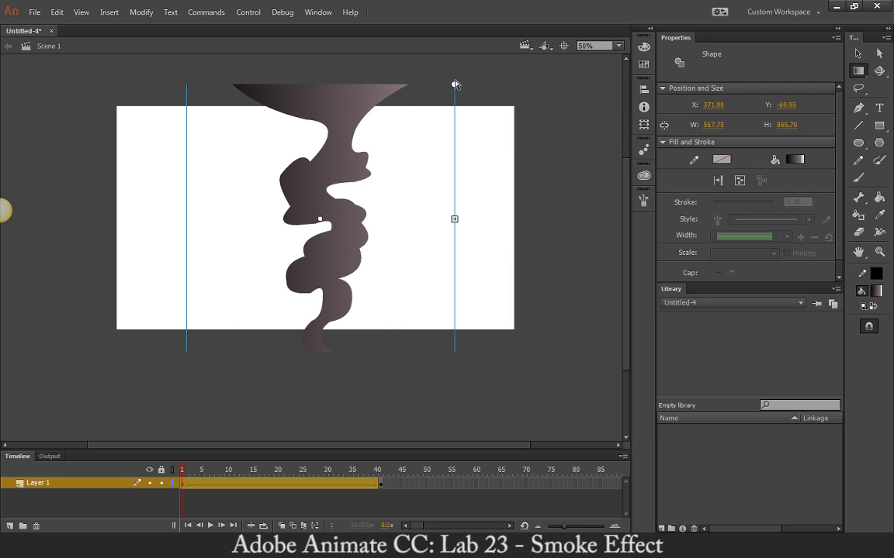
left_click_drag(454, 86, 218, 144)
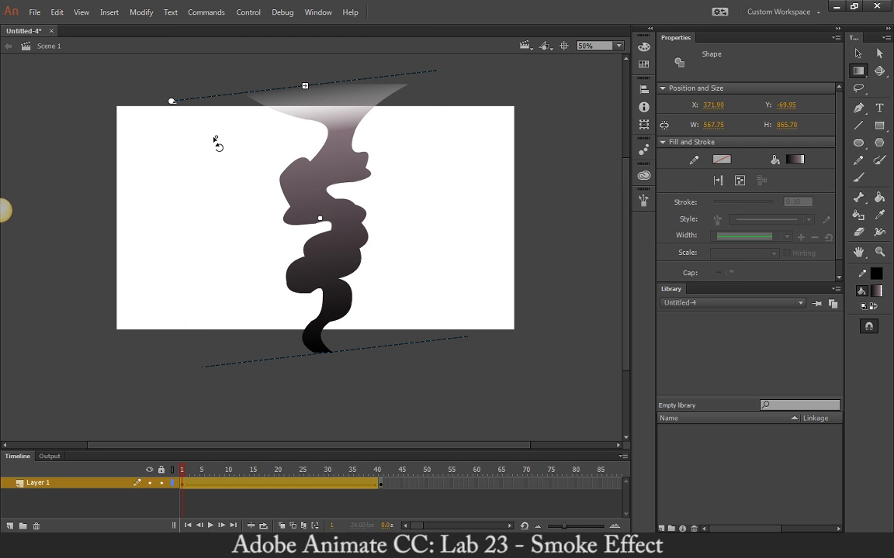
left_click_drag(320, 218, 339, 213)
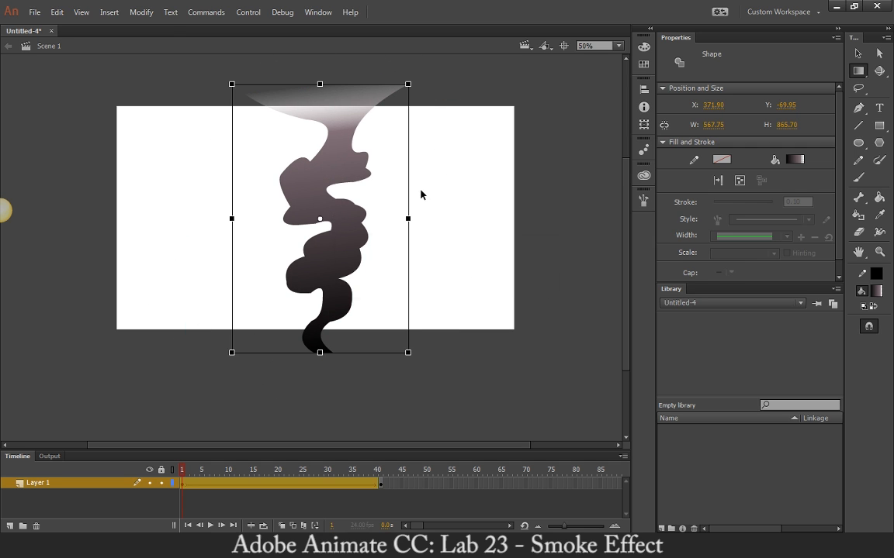
key("ctrl+Return")
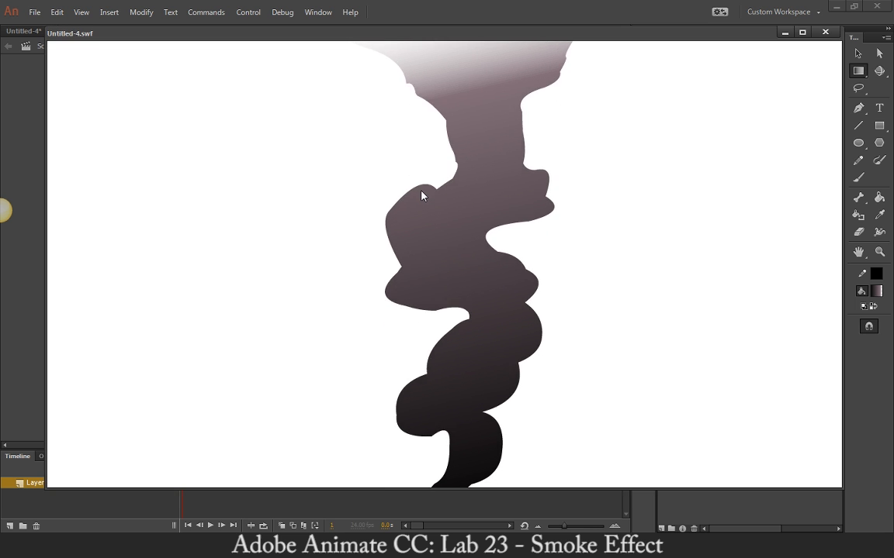